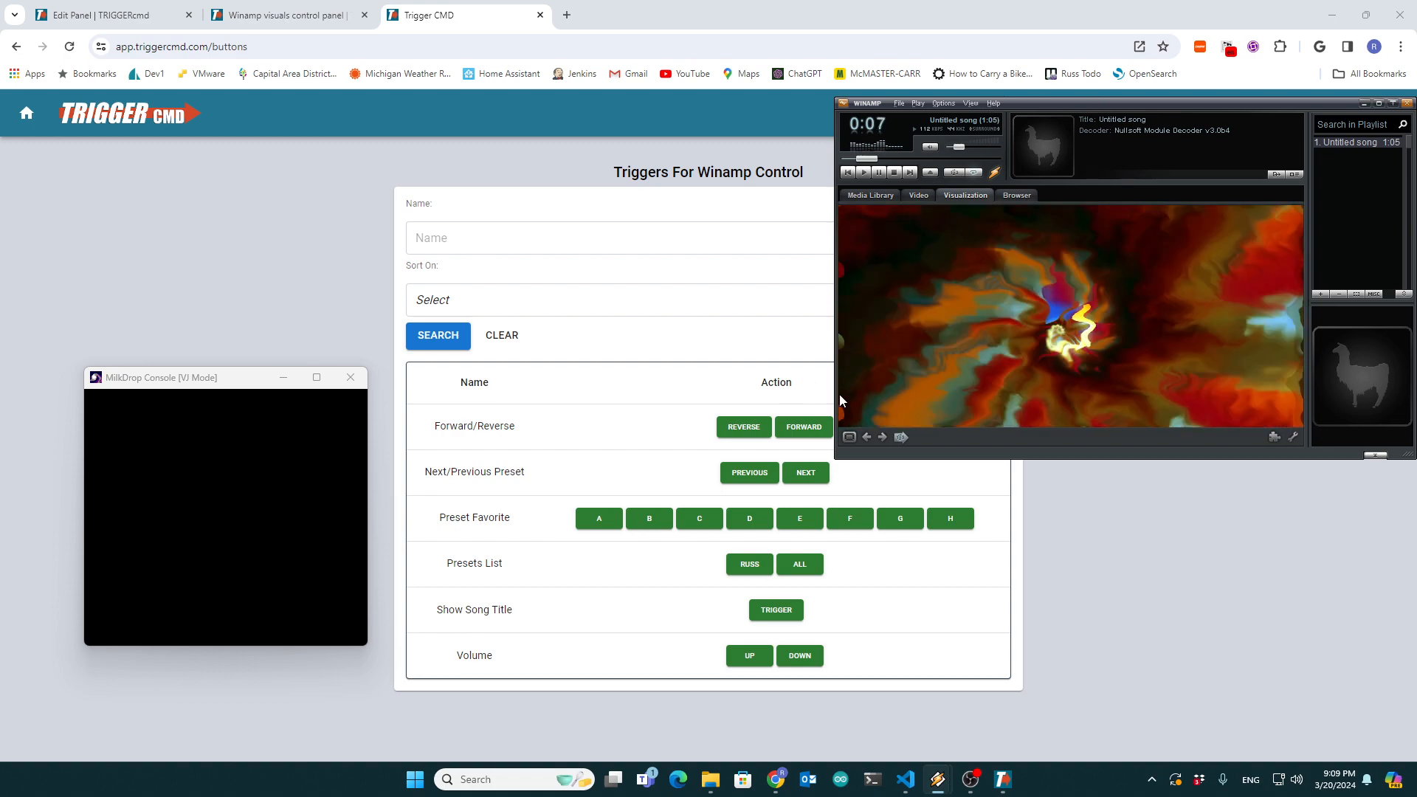
# - Trigger the next visualization preset from the Winamp Control panel and reposition the MilkDrop Console window
pyautogui.click(296, 467)
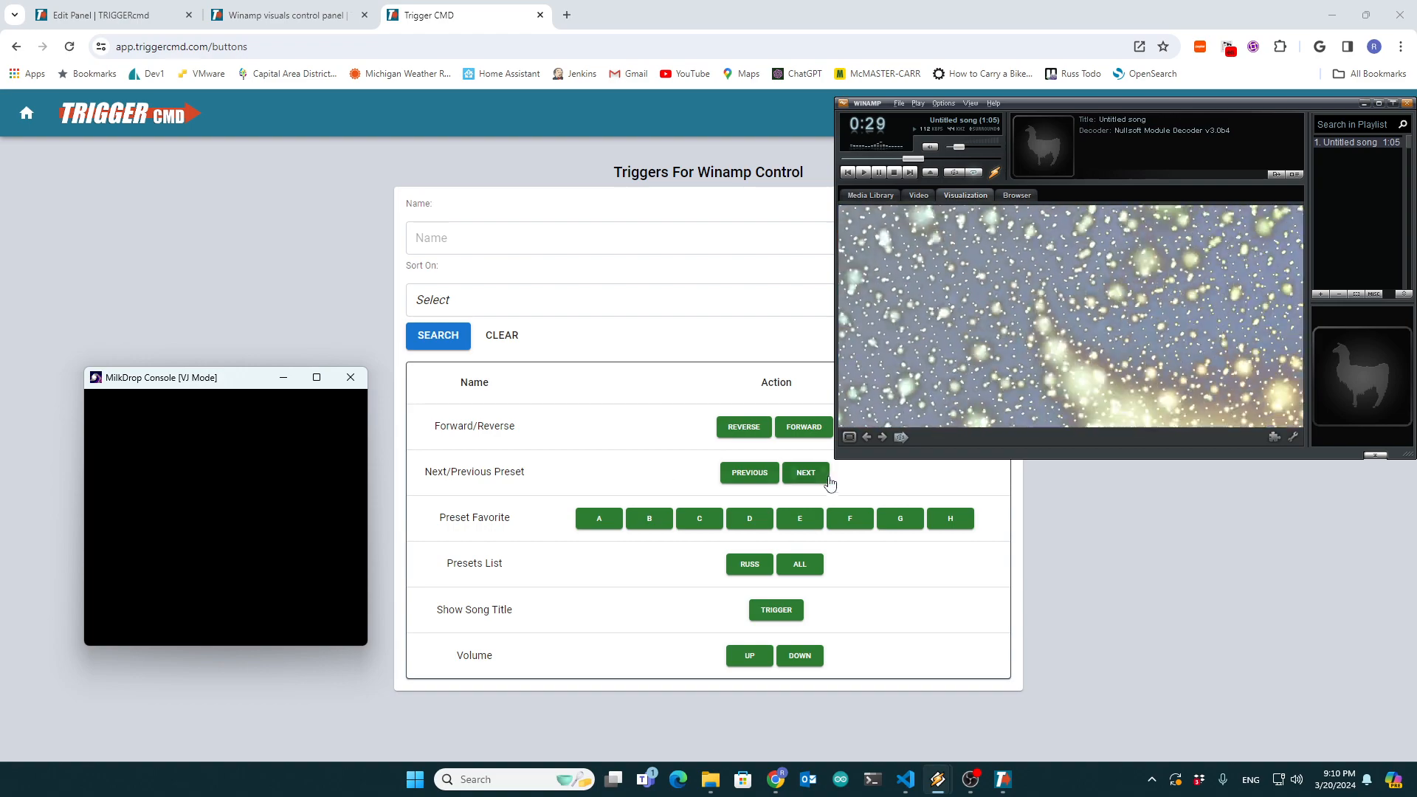
pyautogui.click(805, 473)
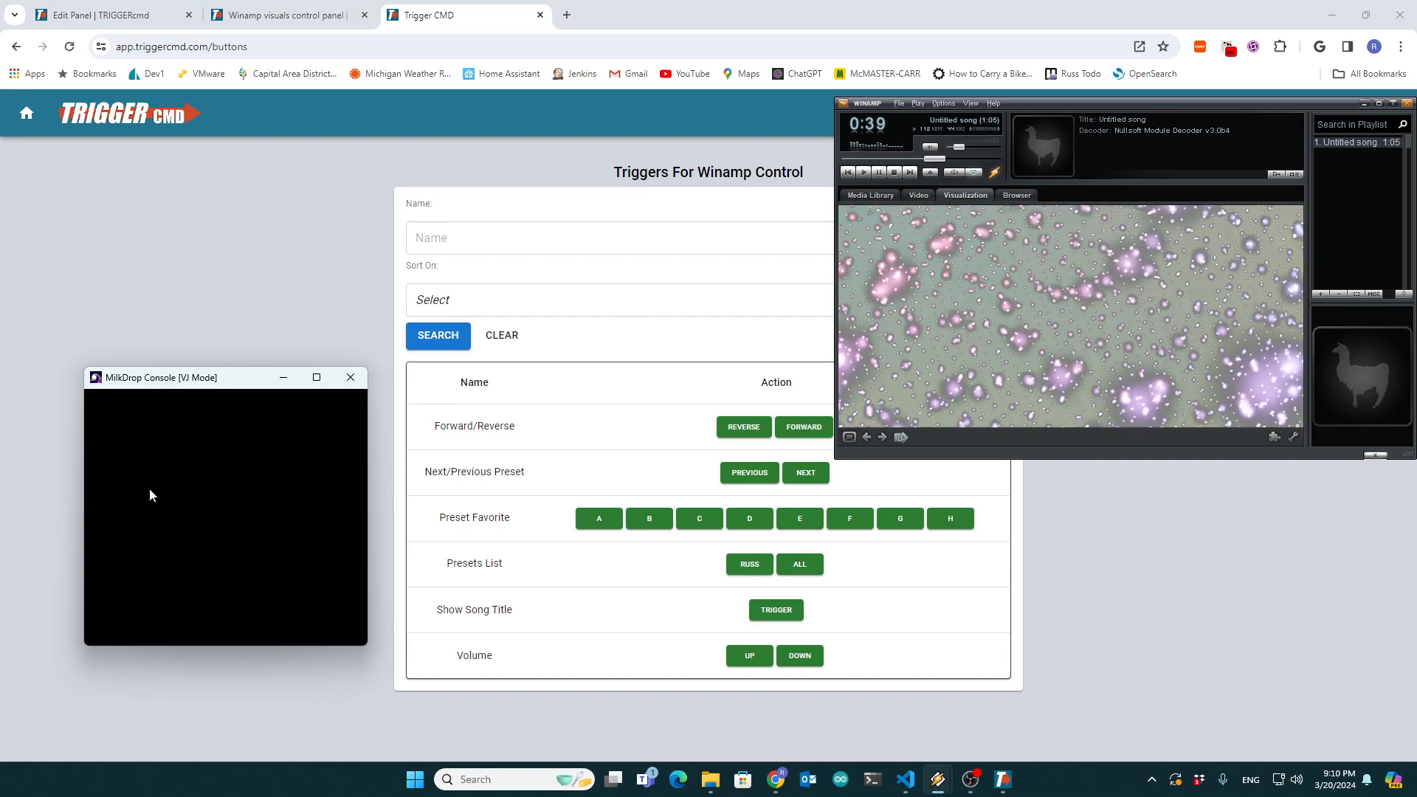
pyautogui.moveTo(149, 378); pyautogui.dragTo(174, 348)
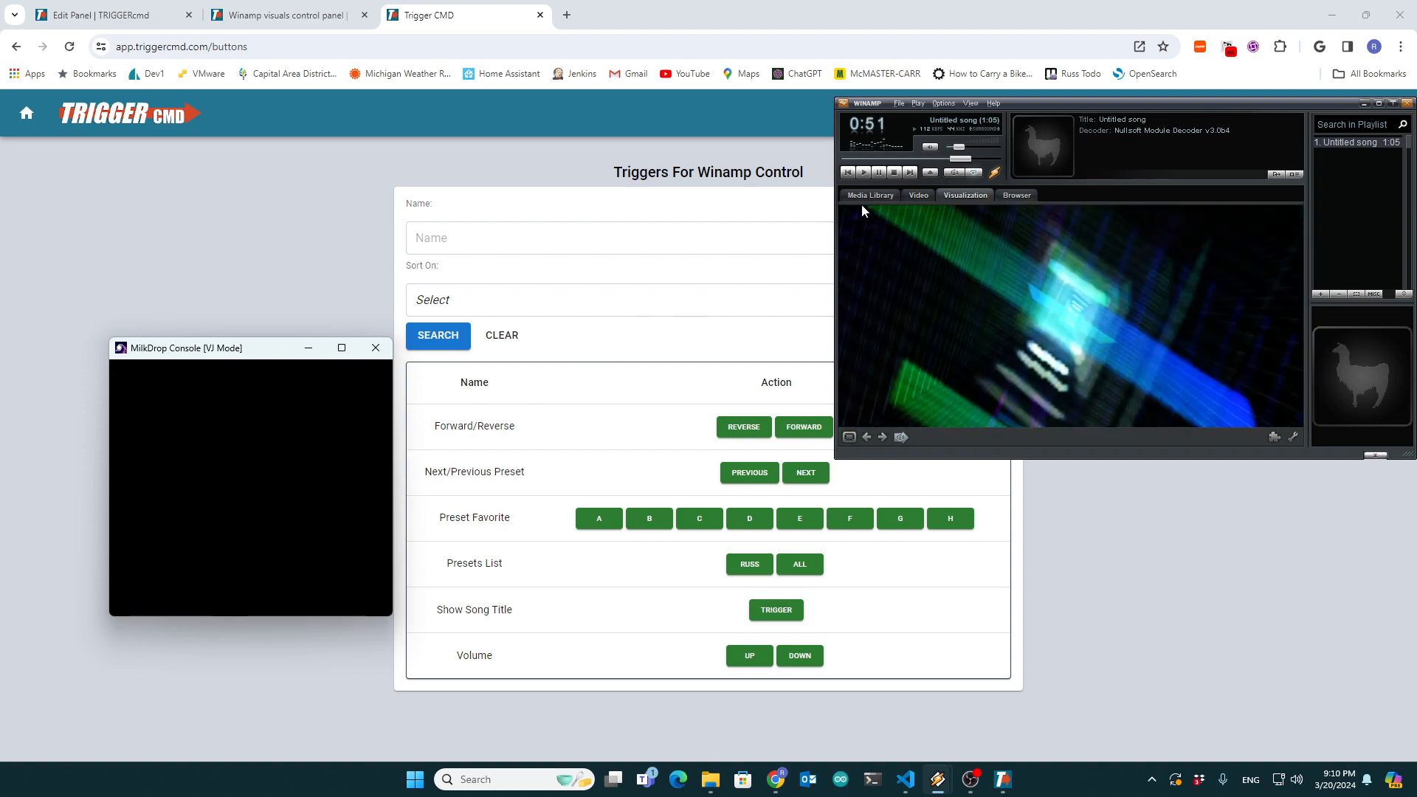
# - Pause playback and review the common settings of the MilkDrop v2.25c visualization plug-in in the Winamp preferences
pyautogui.click(879, 172)
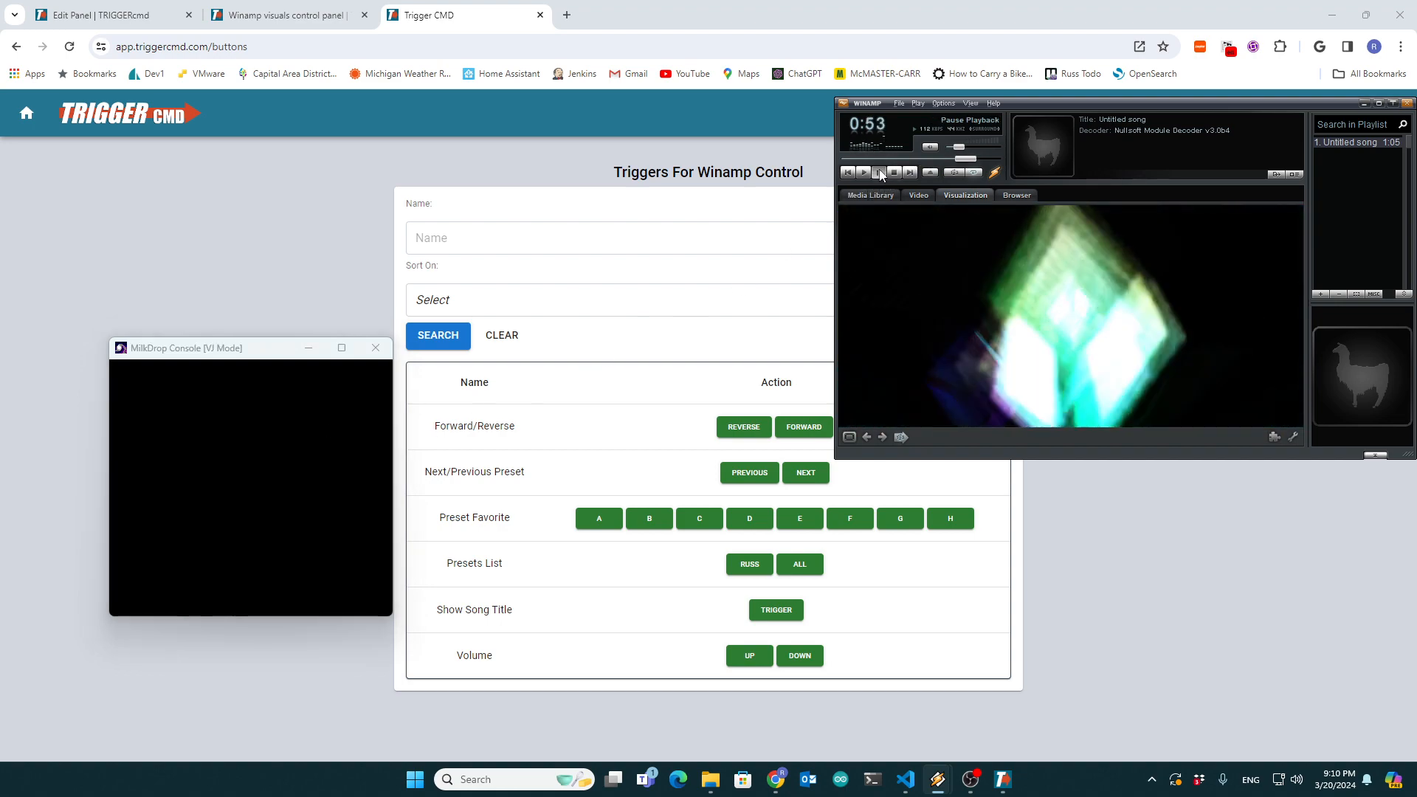
pyautogui.click(915, 196)
pyautogui.hotkey('ctrl', 'k')
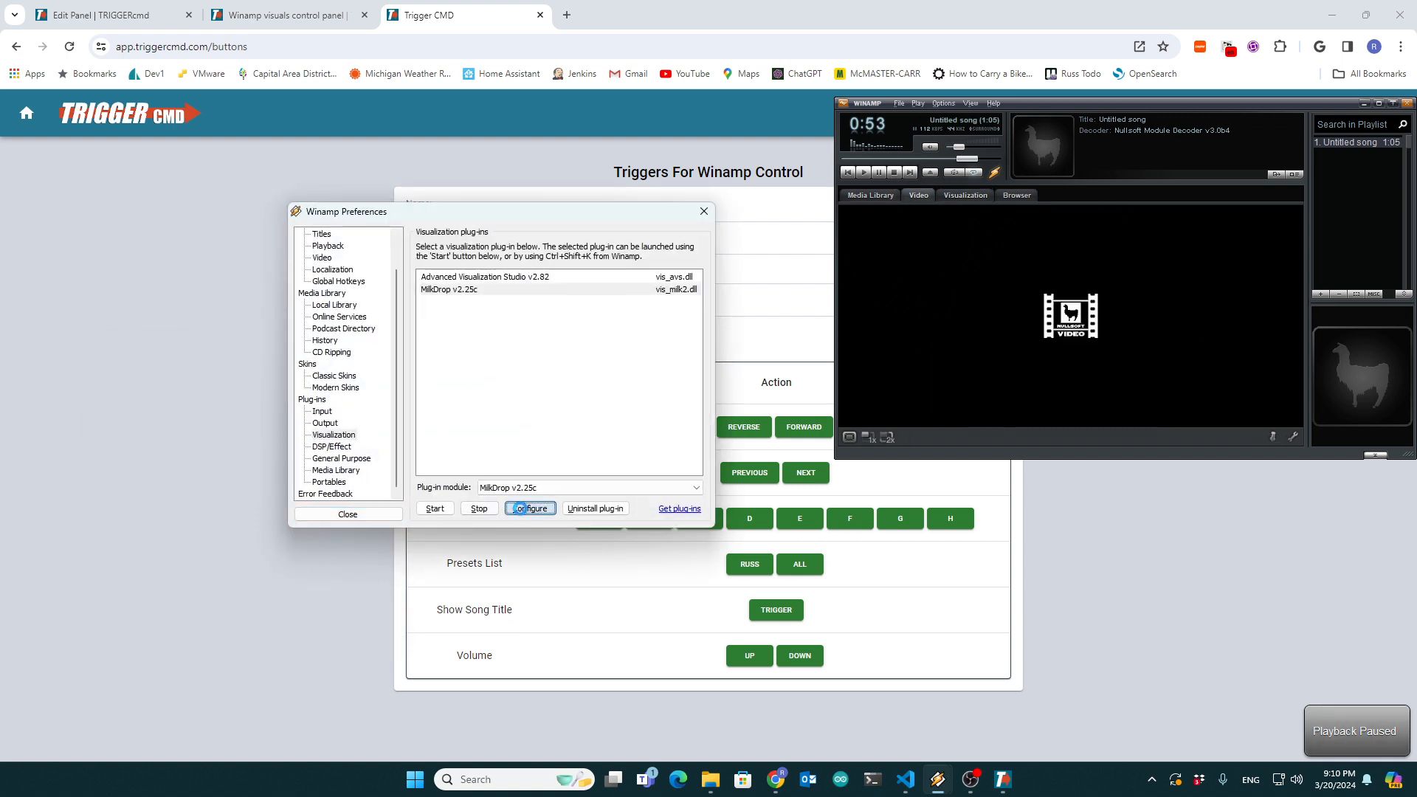
pyautogui.click(521, 509)
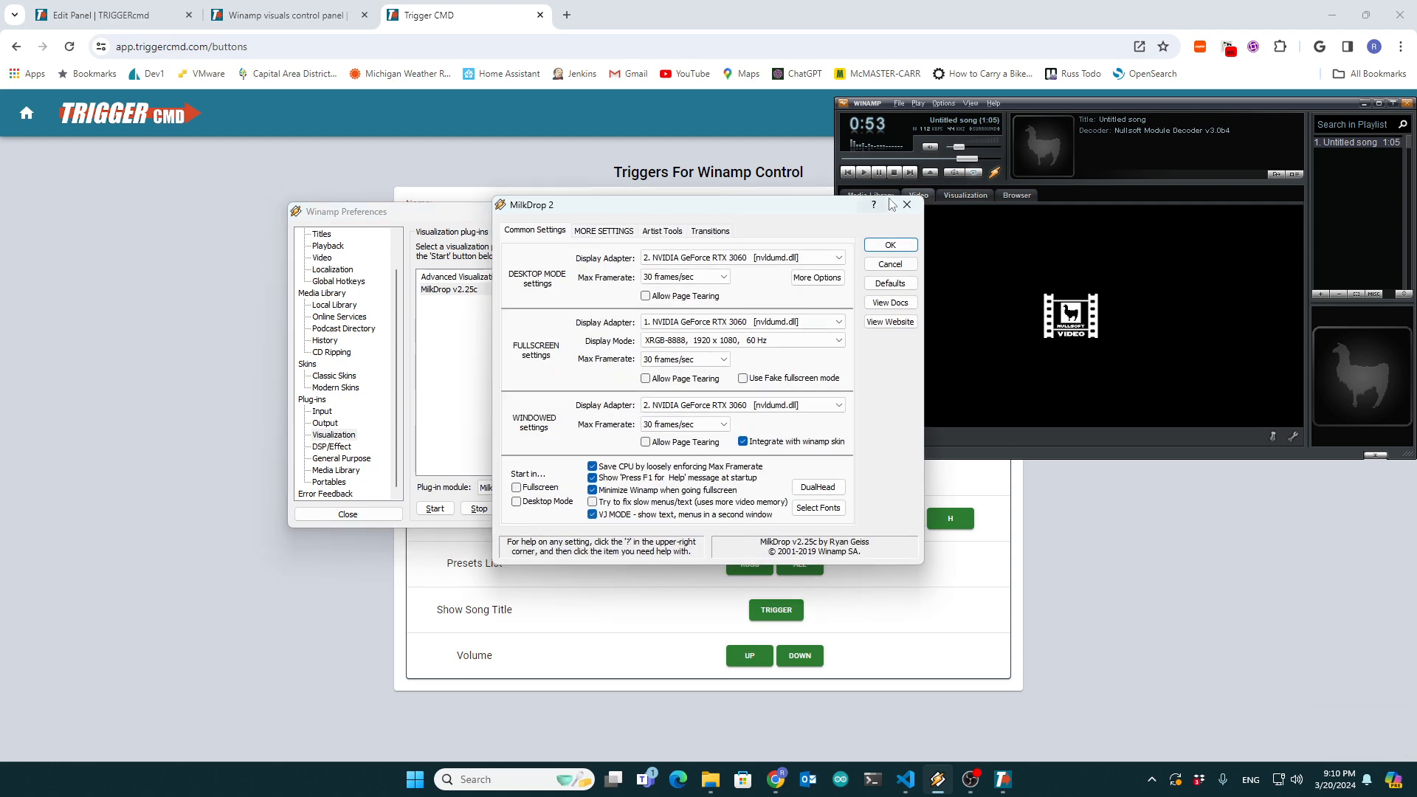
pyautogui.click(891, 246)
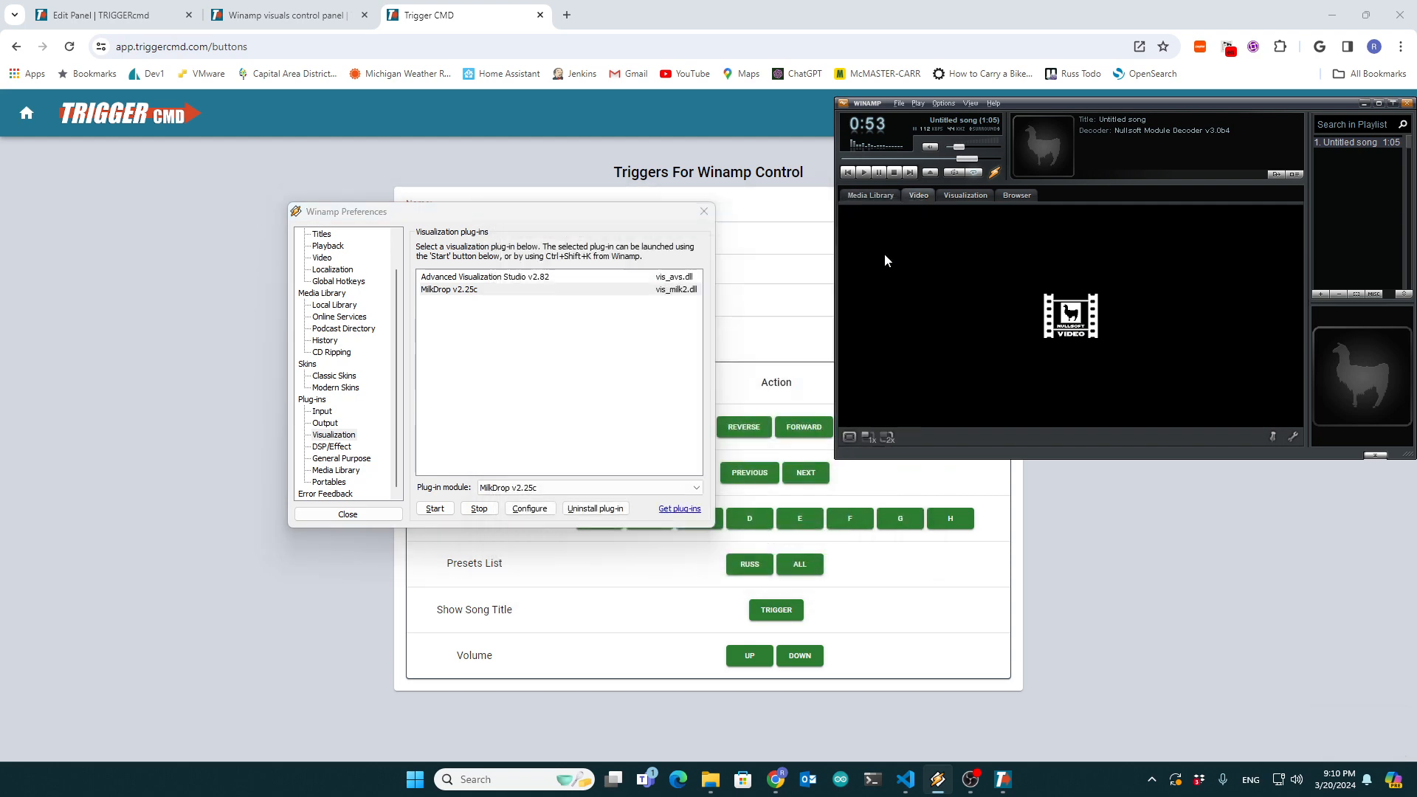
pyautogui.click(390, 514)
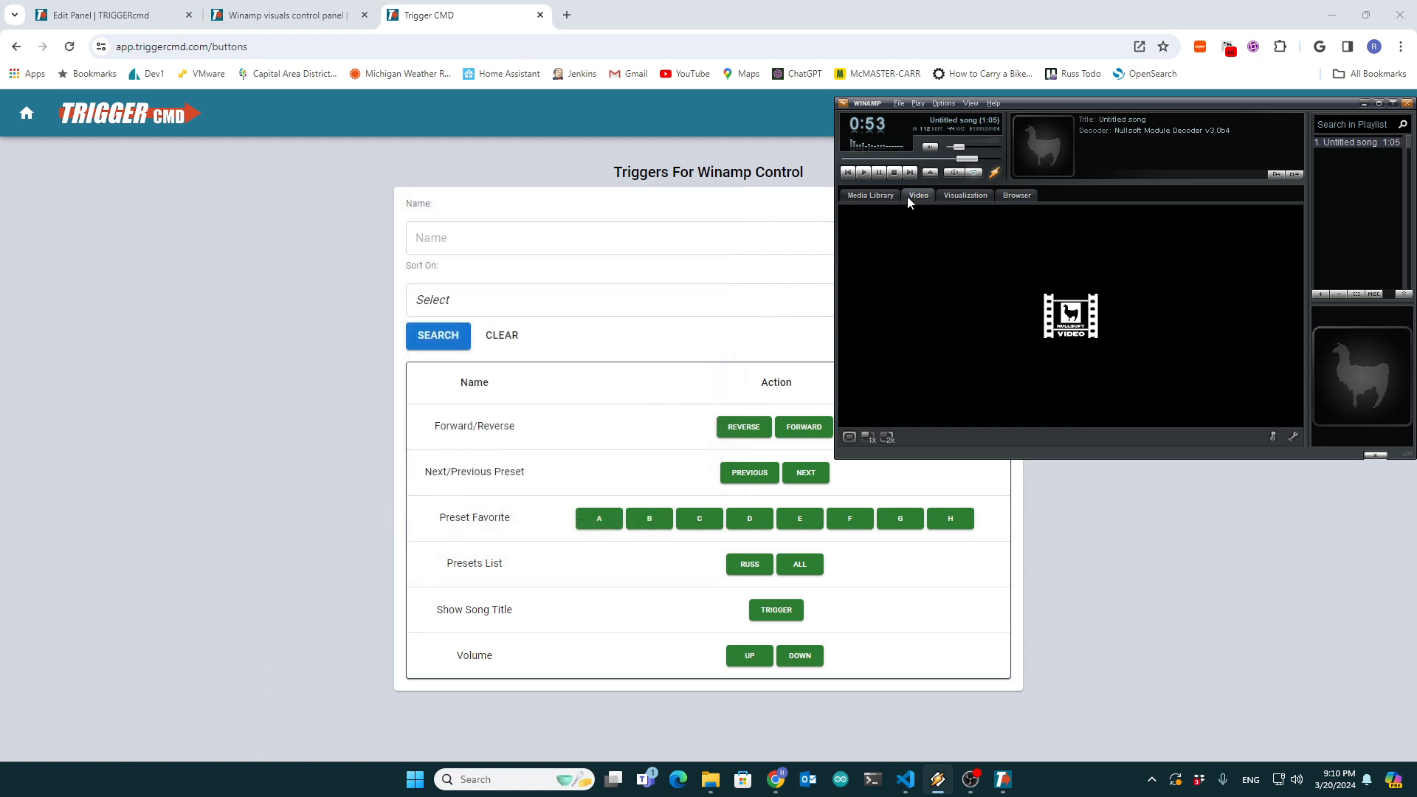
# - Resume playback with the visualization showing and move the MilkDrop Console window clear of the browser tabs
pyautogui.click(955, 198)
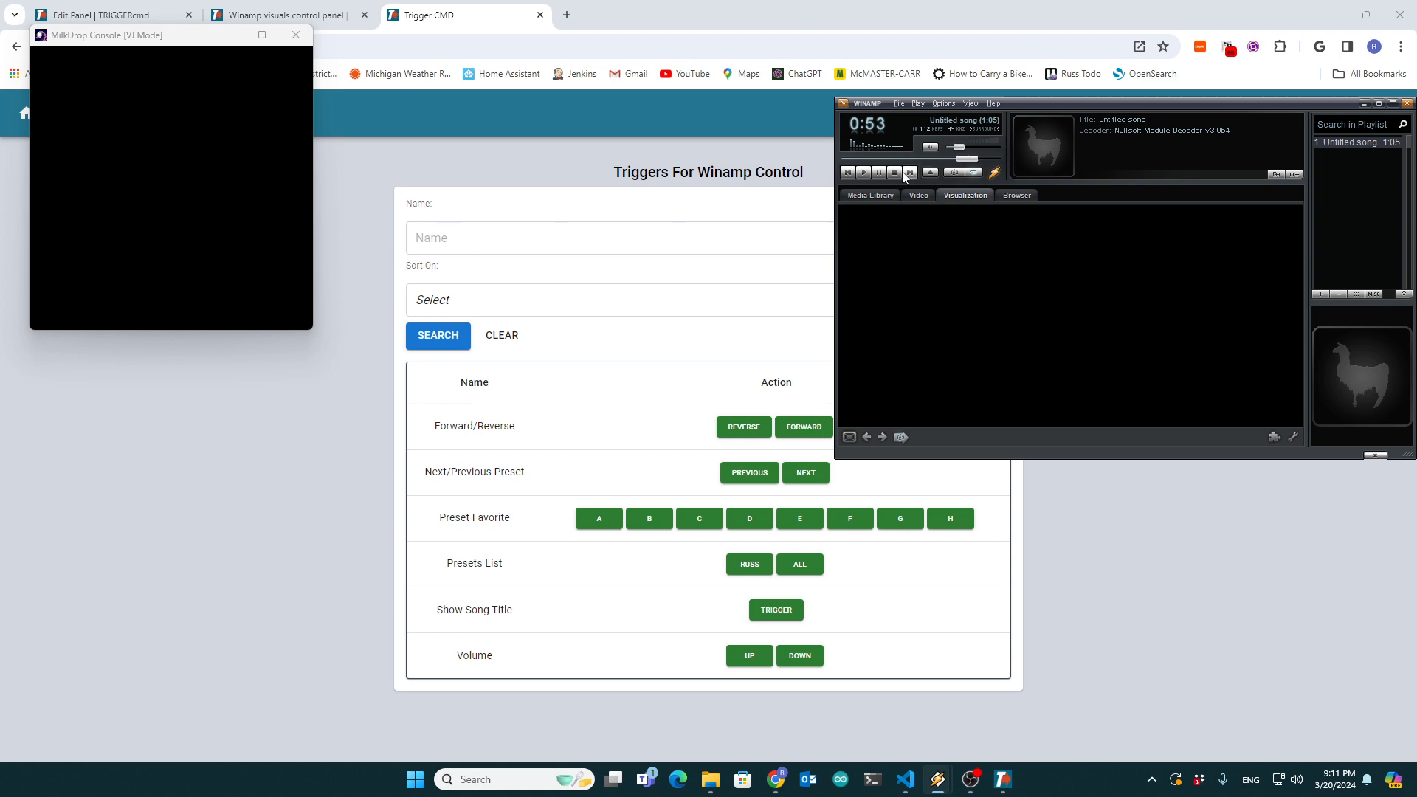
pyautogui.click(862, 174)
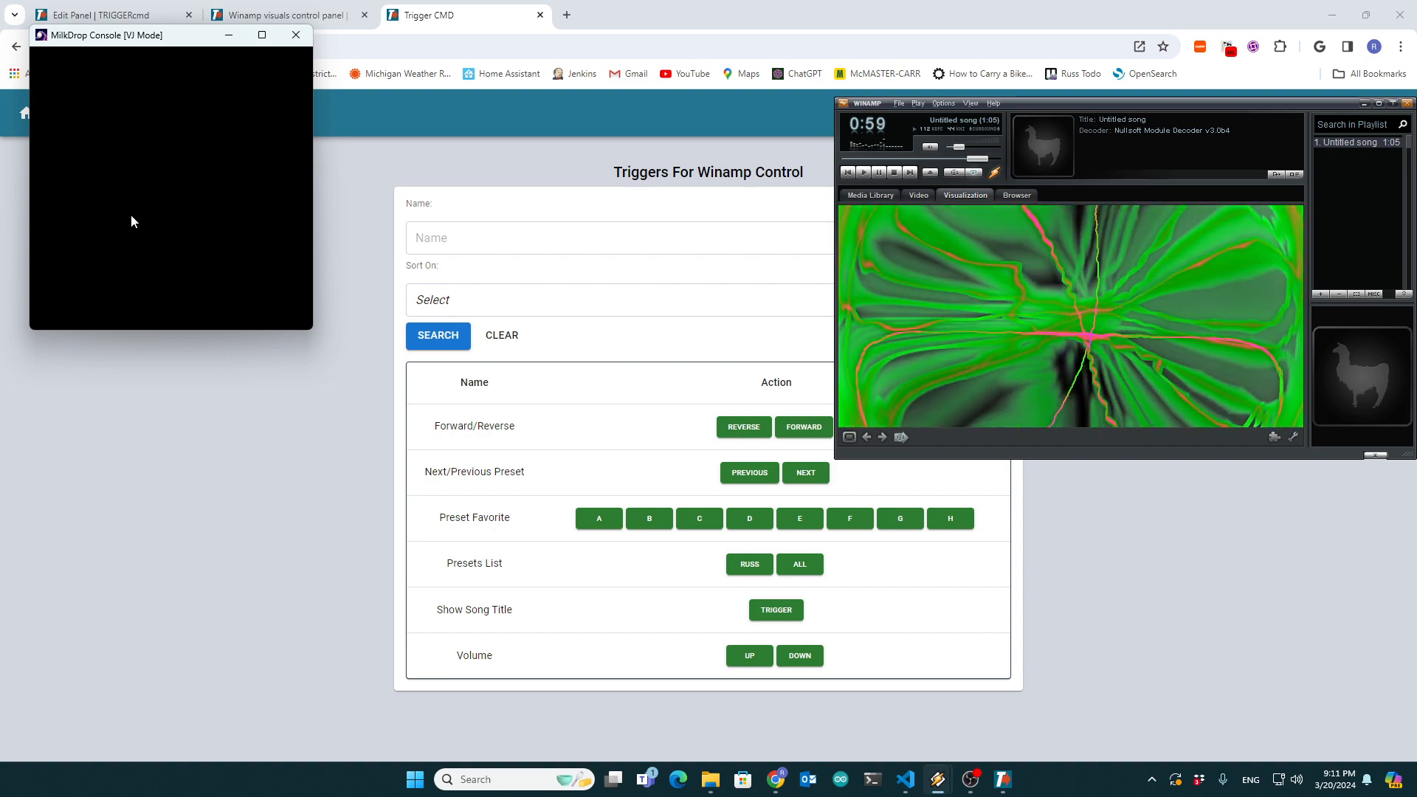
pyautogui.moveTo(145, 45); pyautogui.dragTo(178, 139)
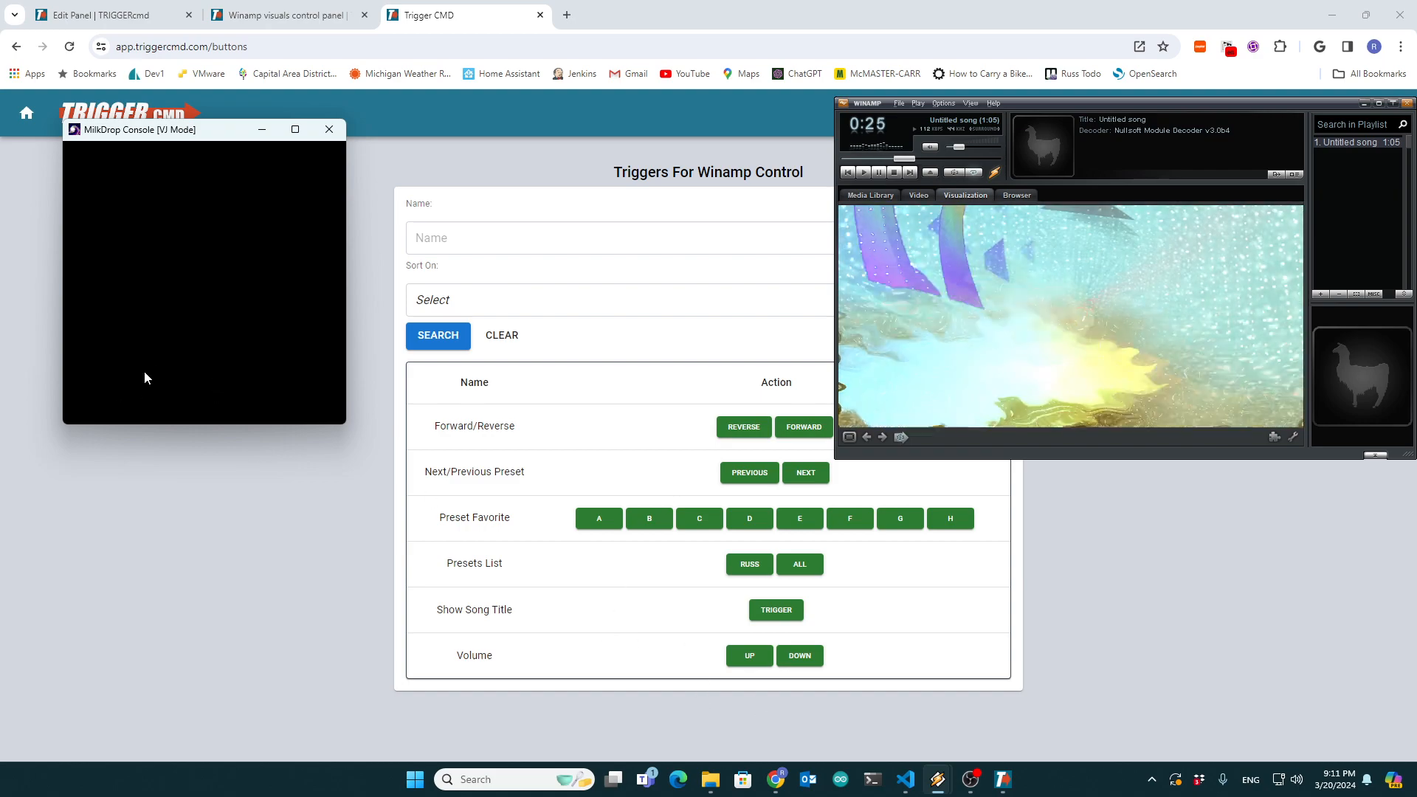
# - Stop playback, switch to Visual Studio Code and examine winamp_ff_rw.bat and winamp_next_previous_preset.bat
pyautogui.click(894, 172)
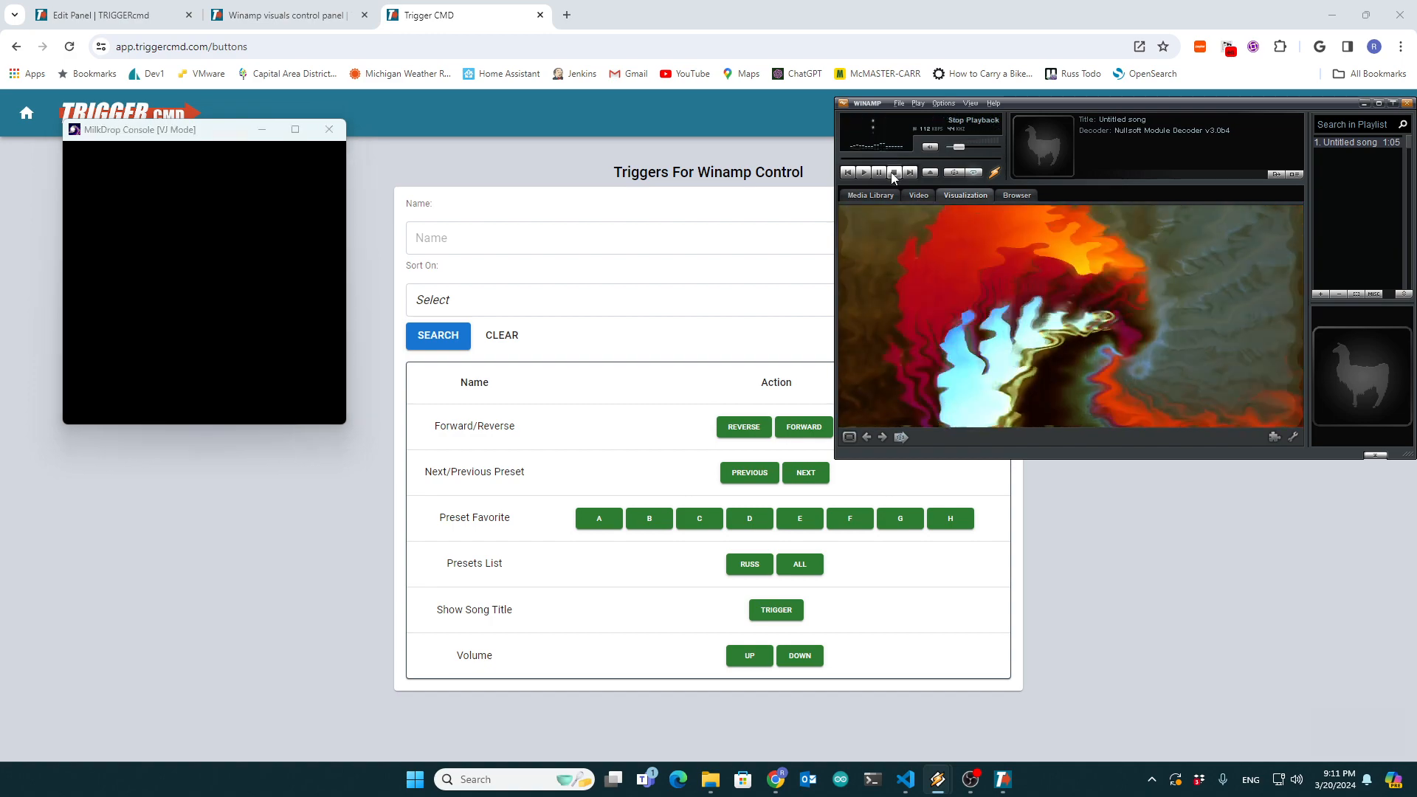
pyautogui.click(912, 784)
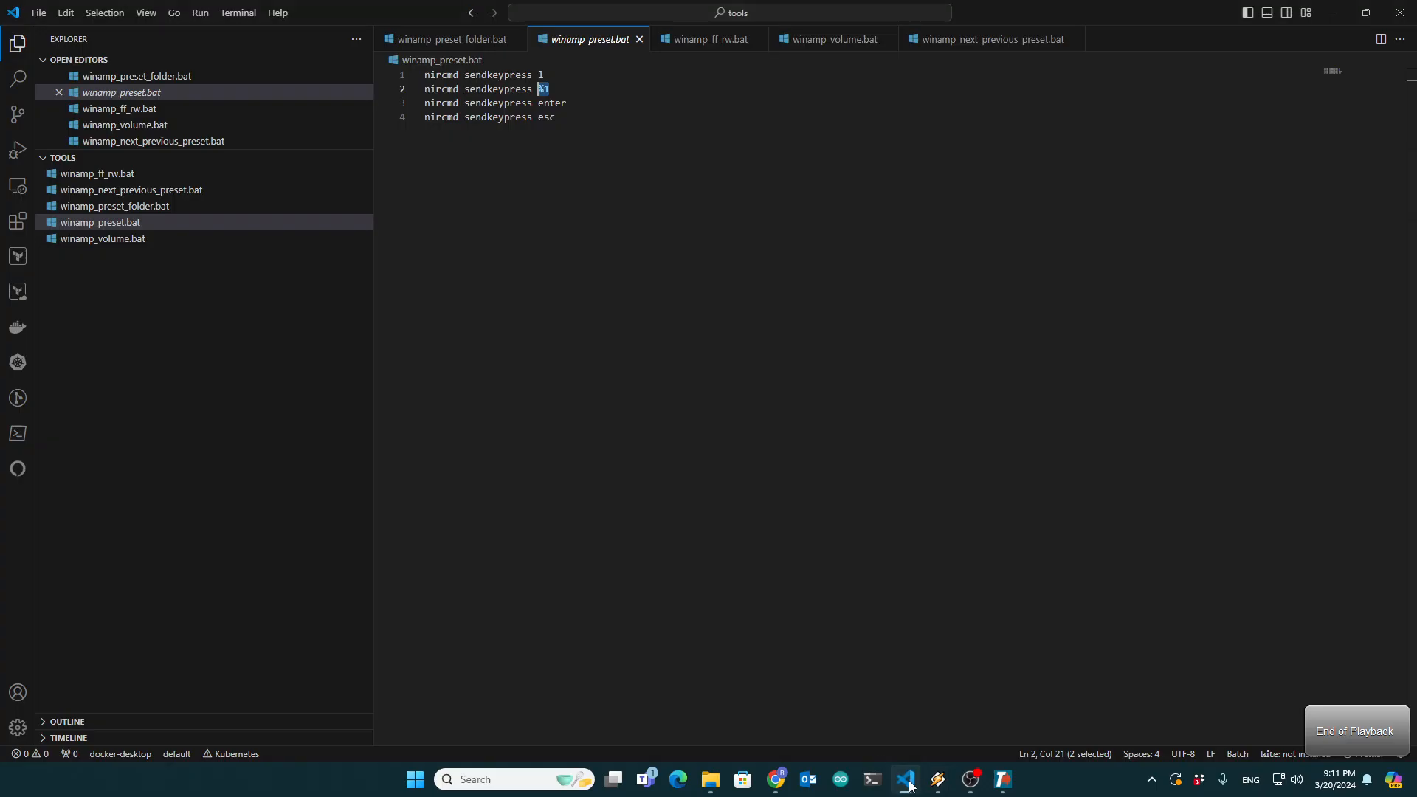
pyautogui.click(80, 177)
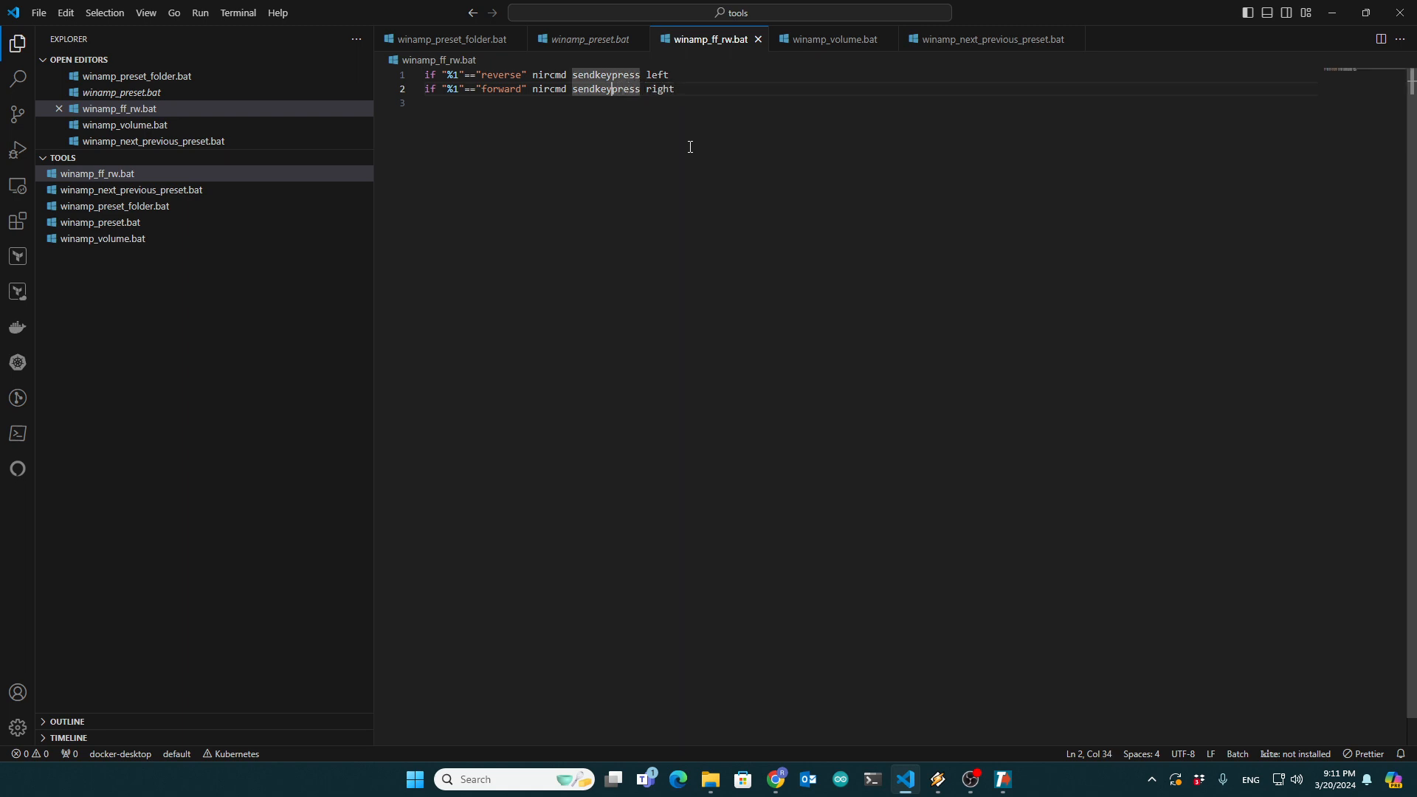
pyautogui.click(139, 190)
pyautogui.click(568, 87)
pyautogui.hotkey('ctrl', 'a')
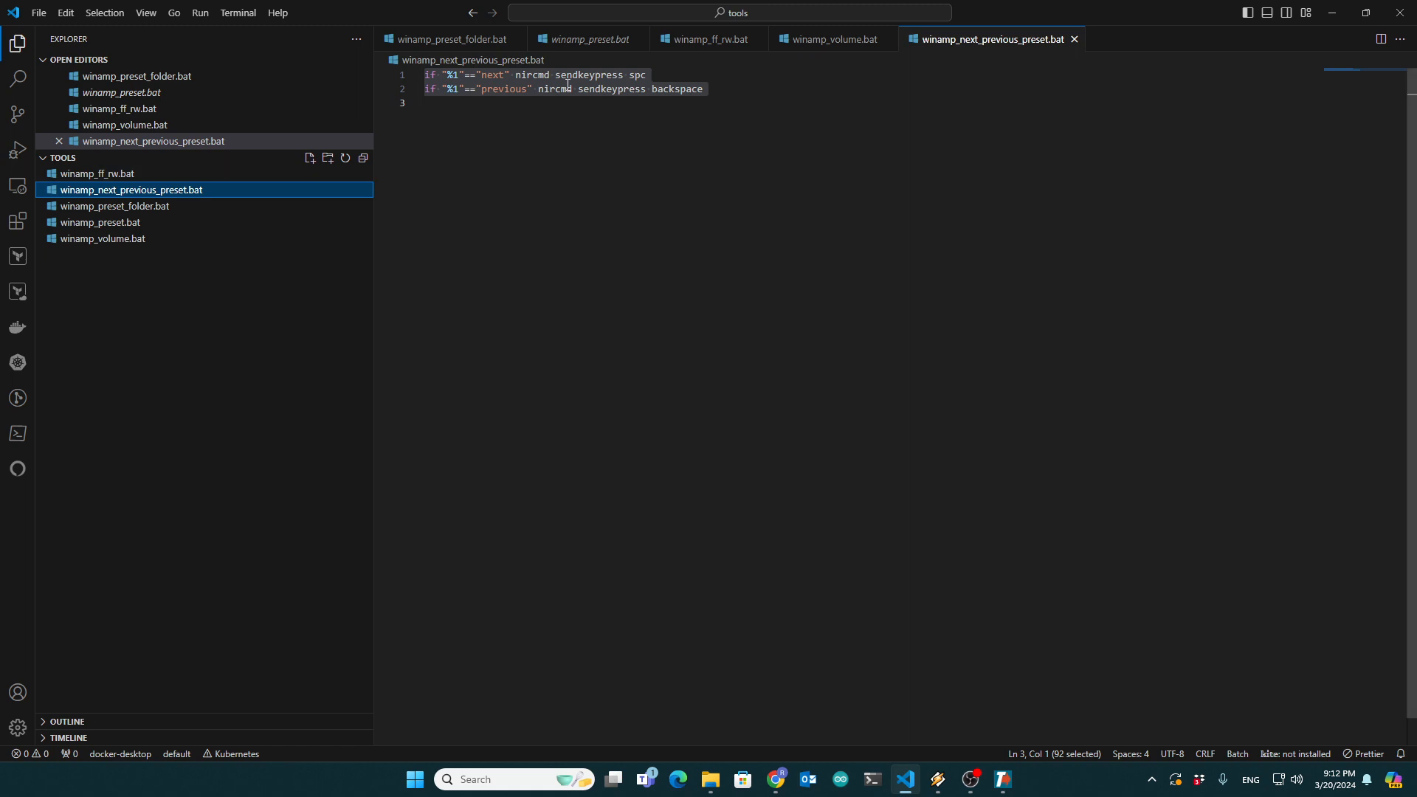
pyautogui.click(628, 76)
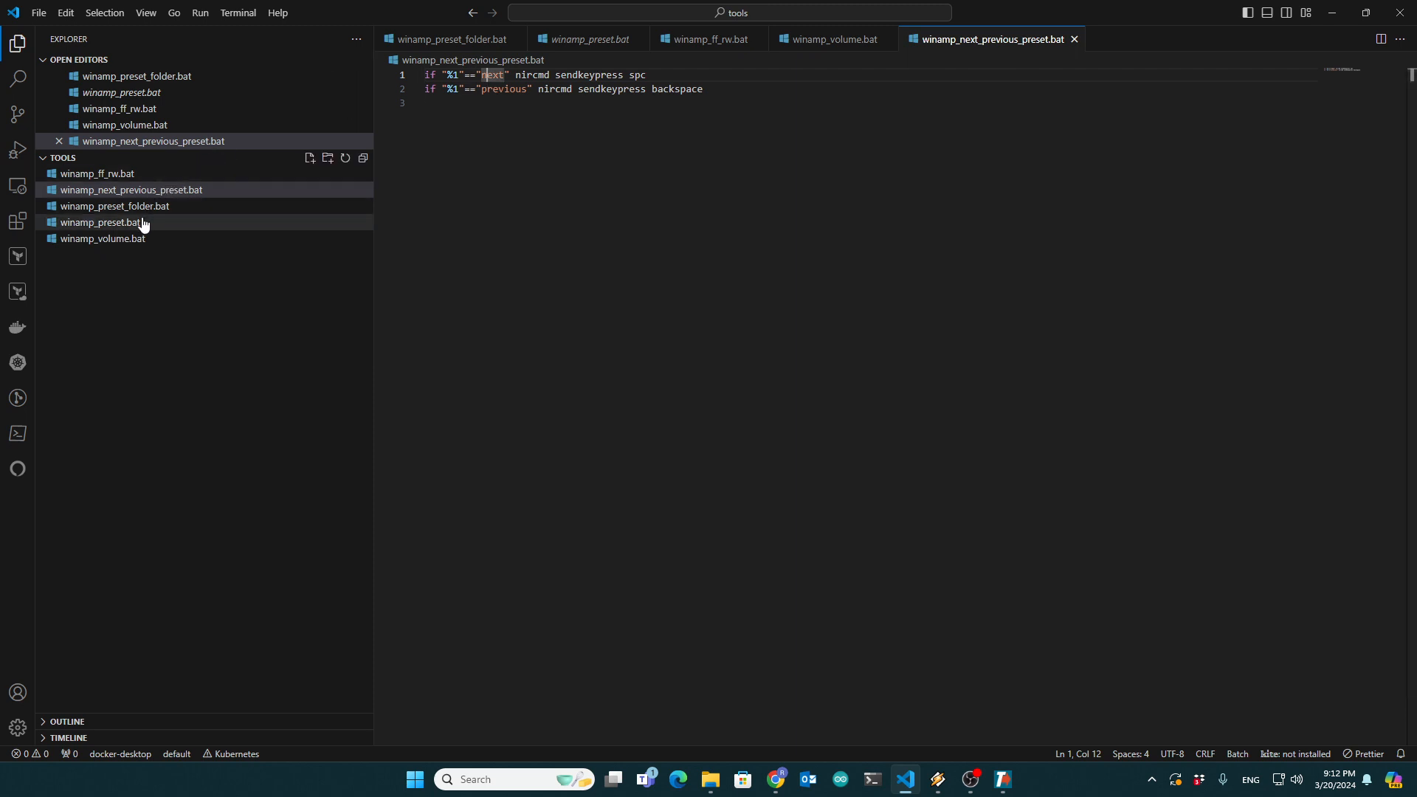
# - Examine winamp_preset_folder.bat, highlighting the keypress lines that spell out the presets folder name
pyautogui.click(170, 207)
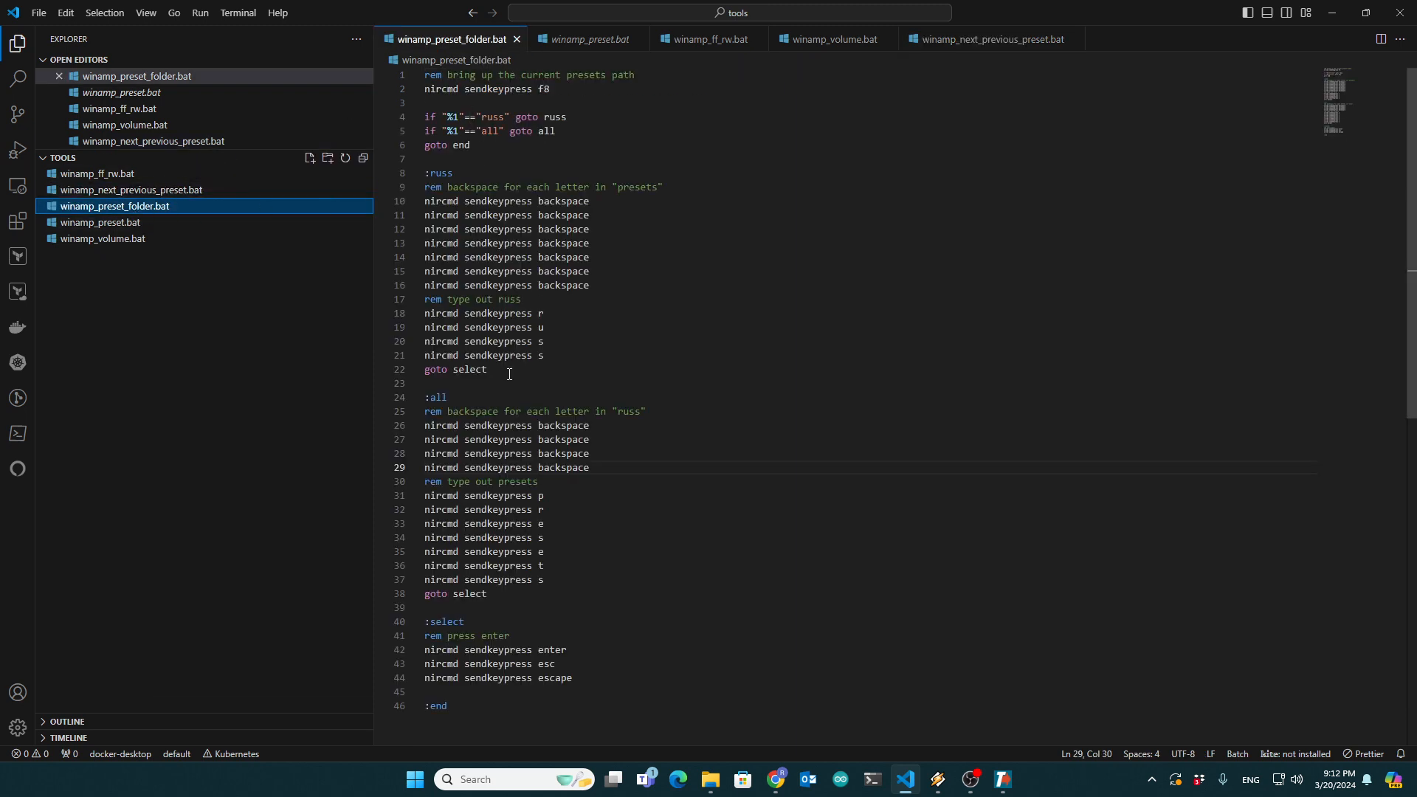
pyautogui.moveTo(549, 577); pyautogui.dragTo(377, 510)
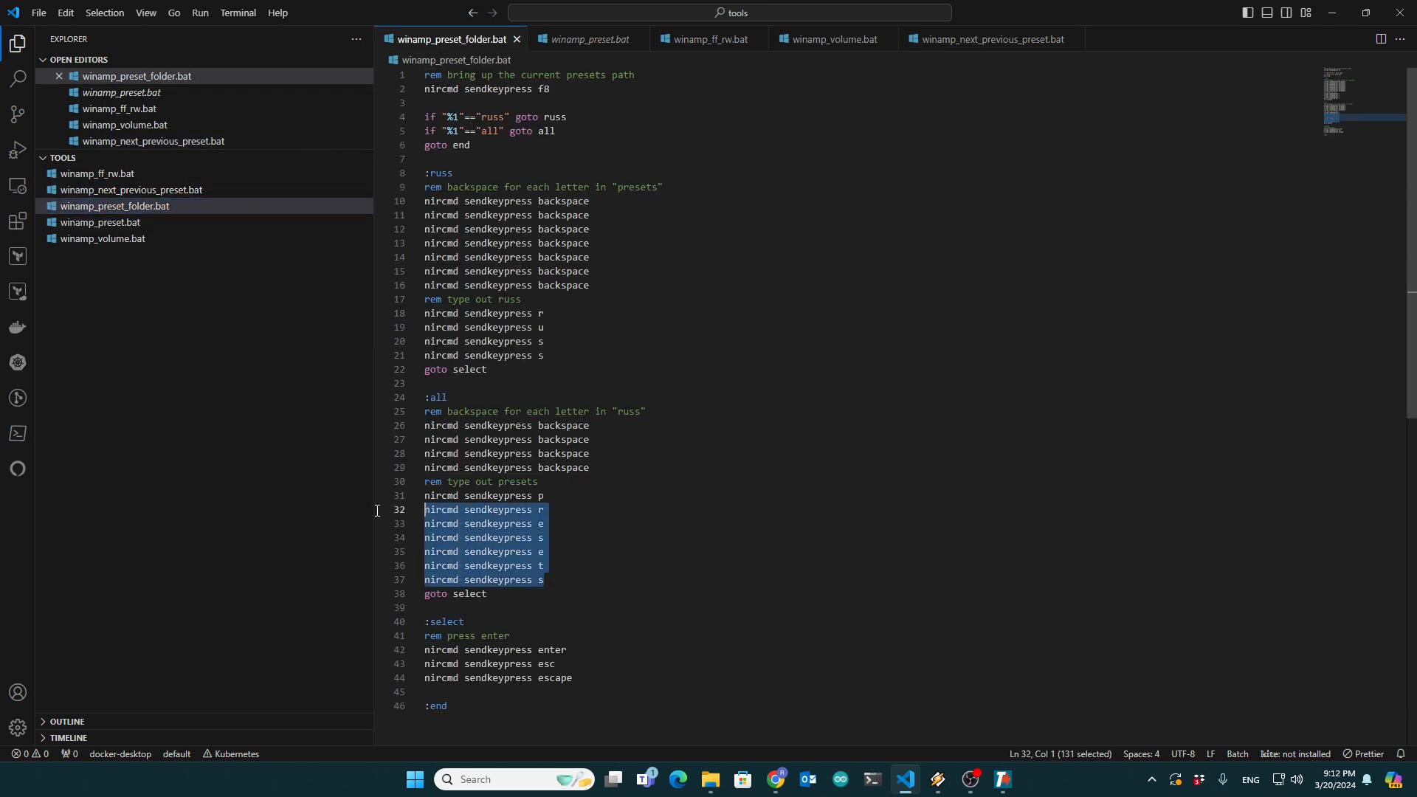
pyautogui.click(559, 542)
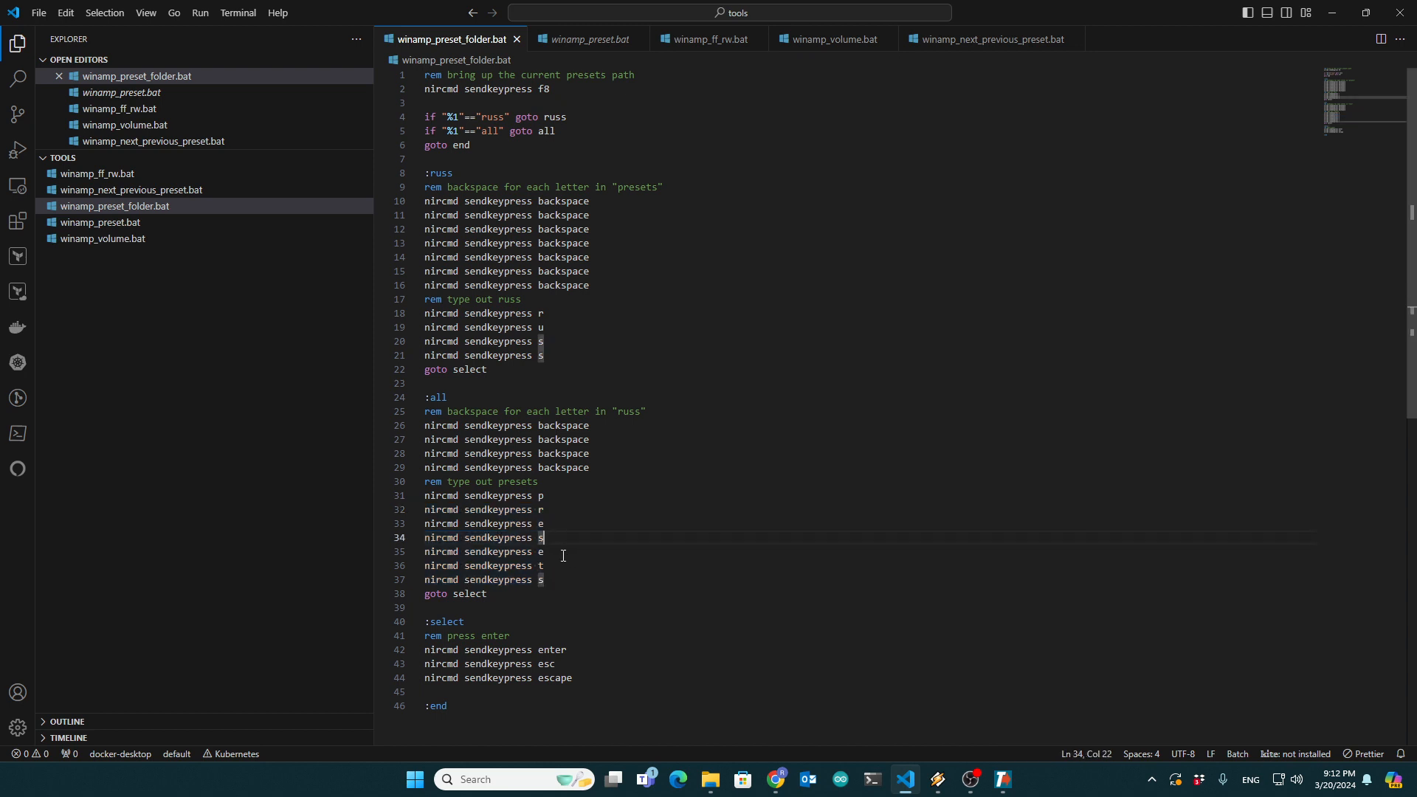
# - Open winamp_preset.bat for review and bring the MilkDrop Console window in front of the code editor, repositioning it
pyautogui.click(133, 222)
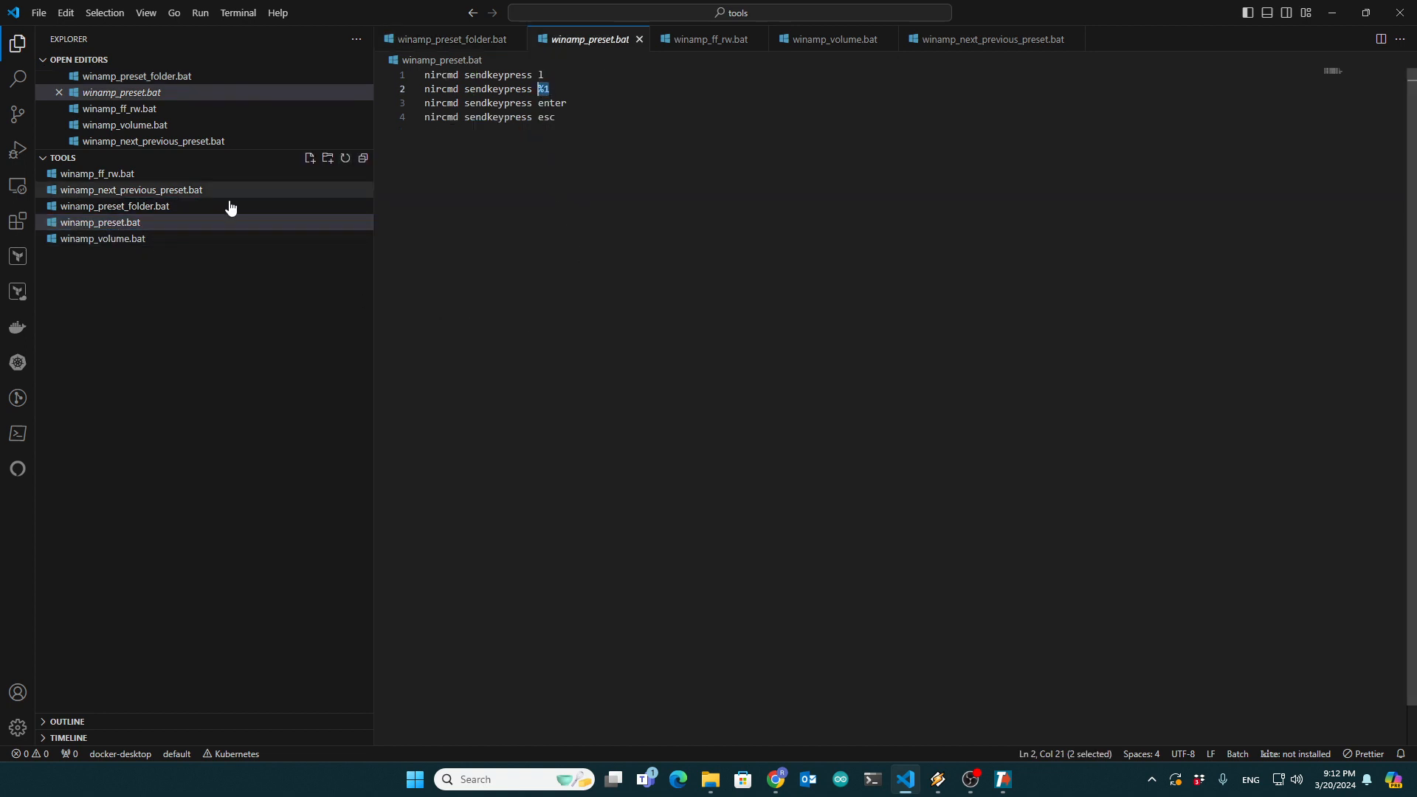
pyautogui.click(504, 158)
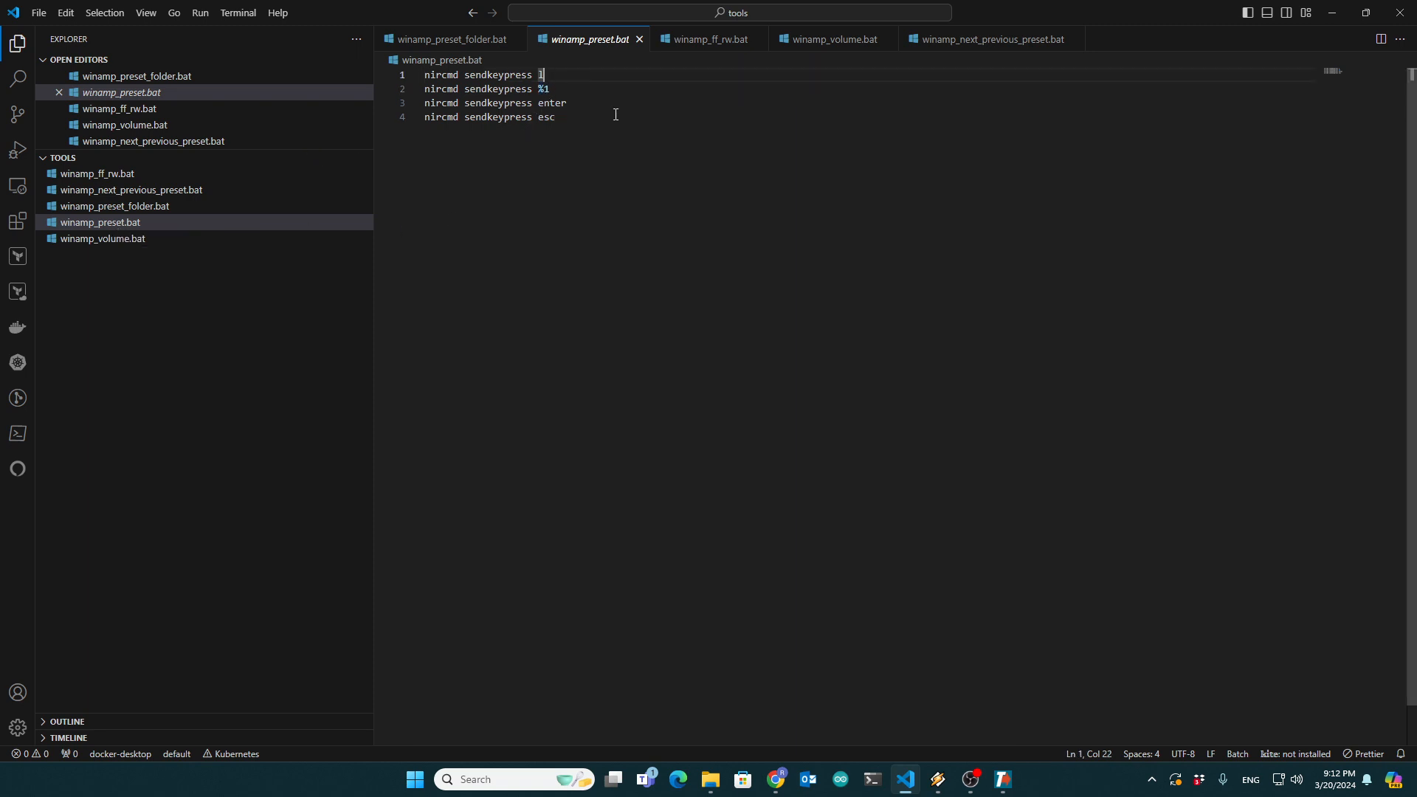
pyautogui.hotkey('alt', 'Tab')
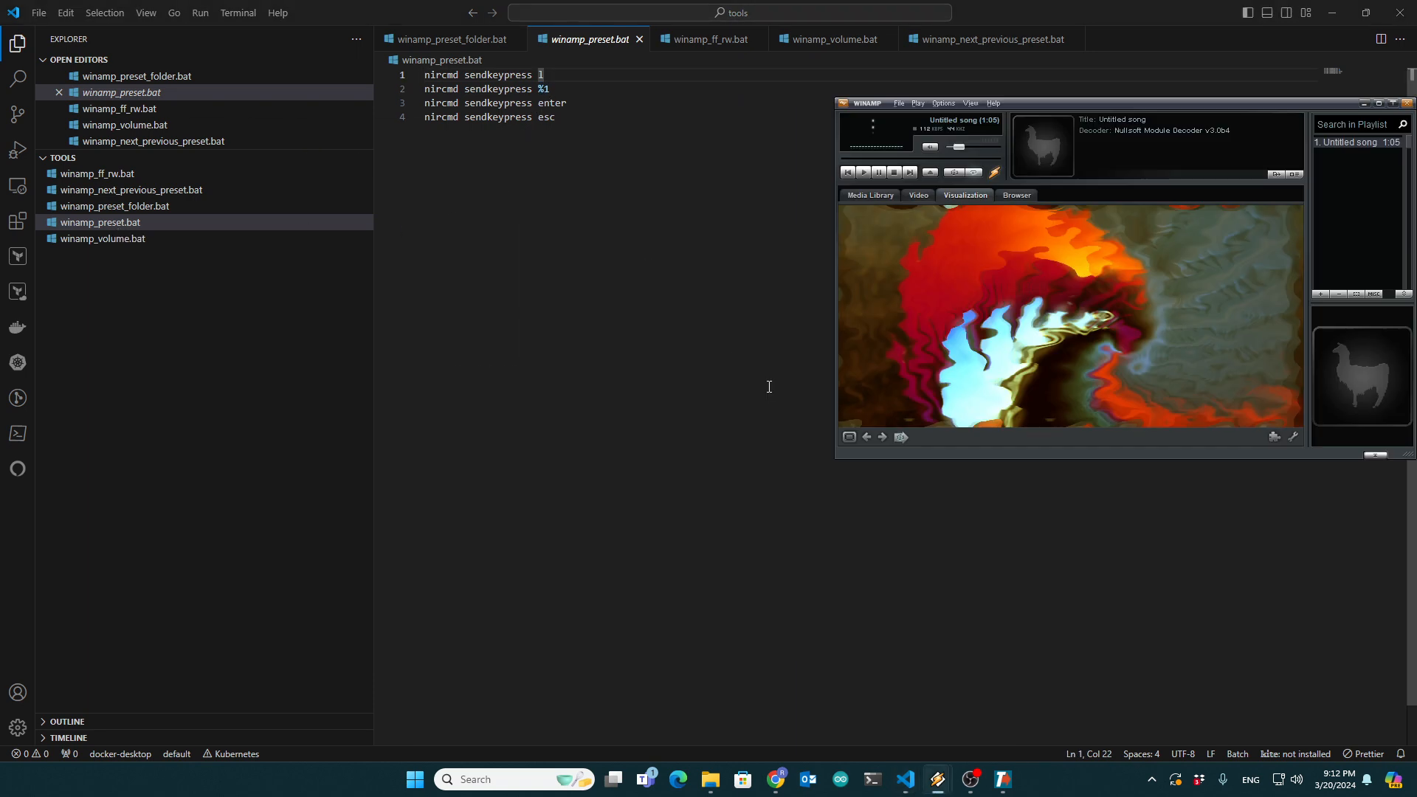
pyautogui.moveTo(938, 778)
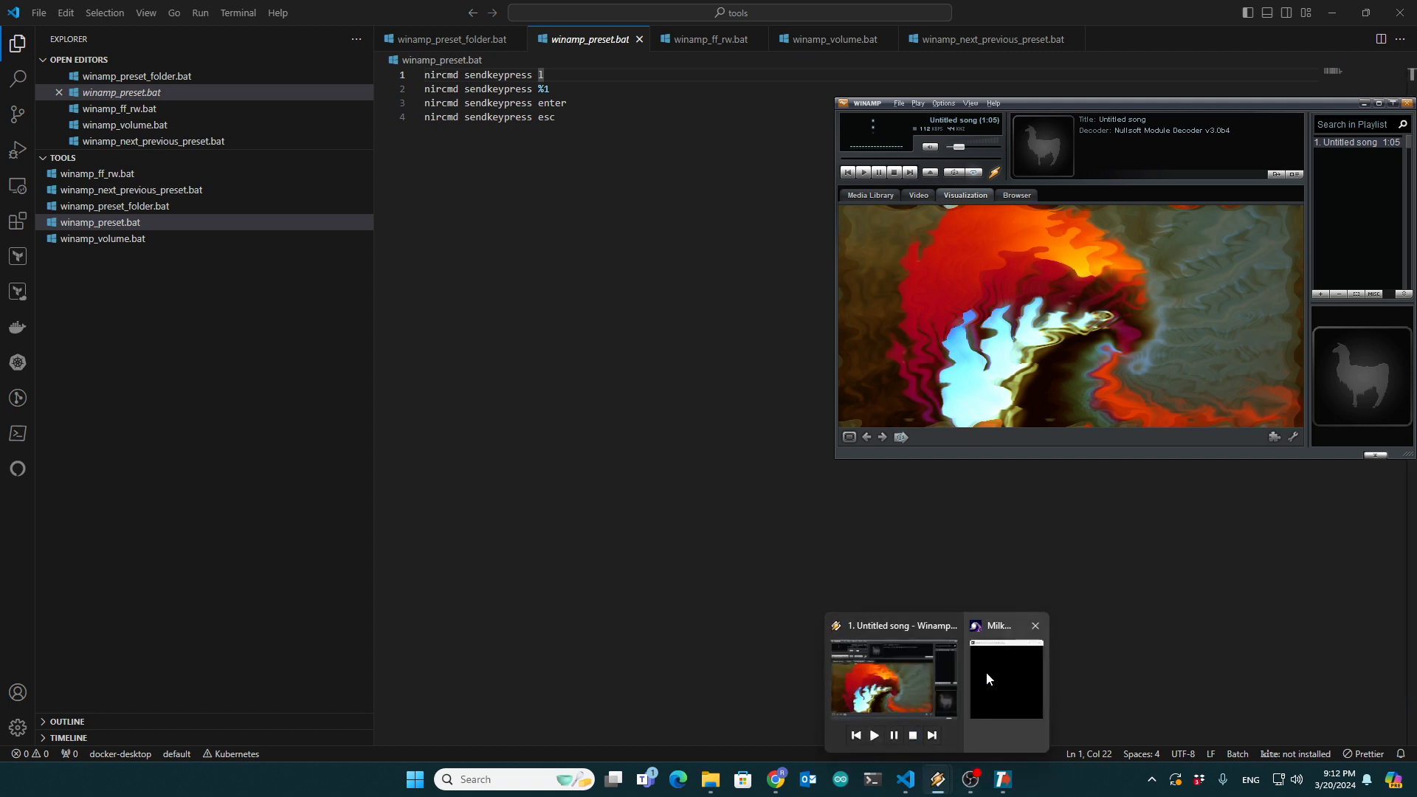
pyautogui.click(986, 668)
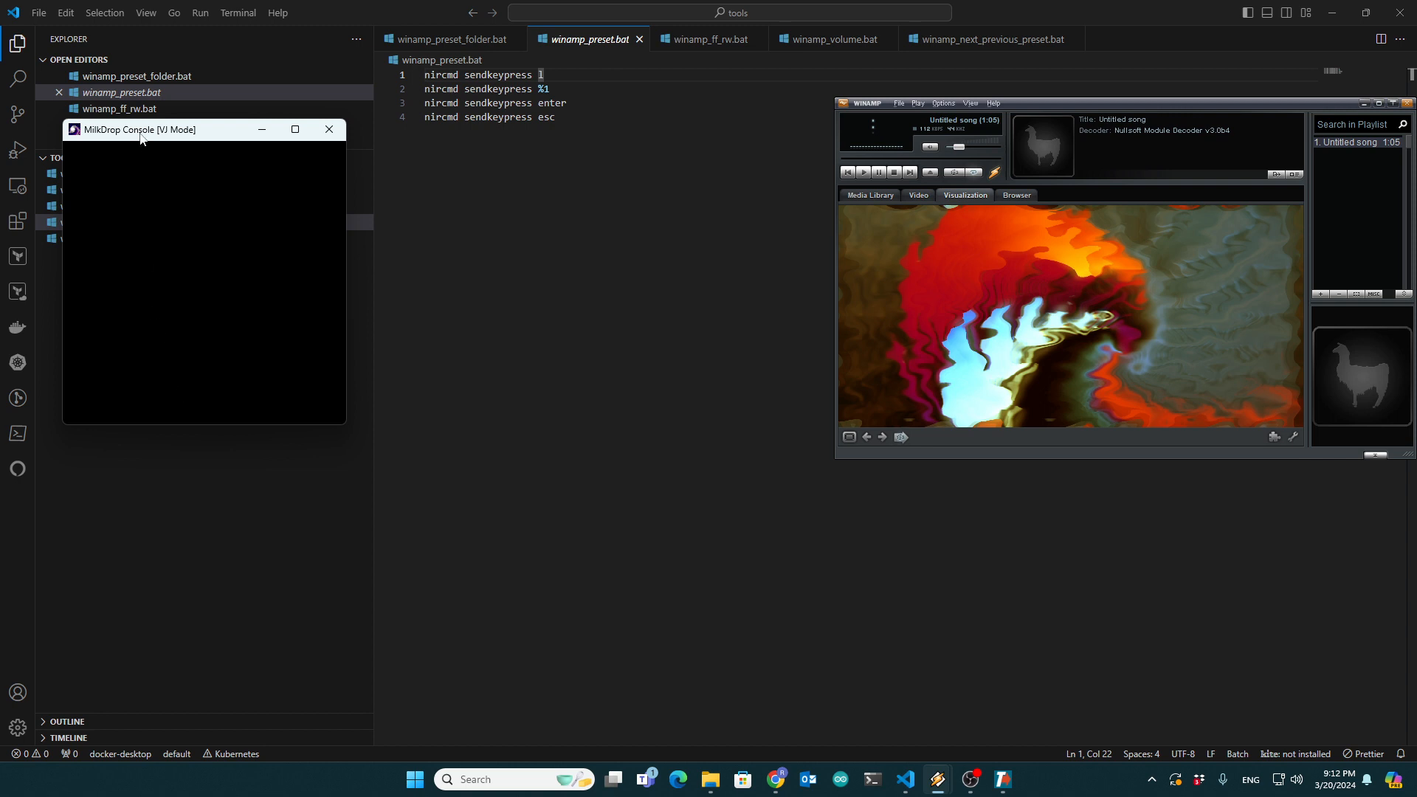
pyautogui.moveTo(142, 138); pyautogui.dragTo(254, 303)
# - Return to the code editor and examine the keypress lines and the %1 parameter in winamp_preset.bat
pyautogui.click(582, 200)
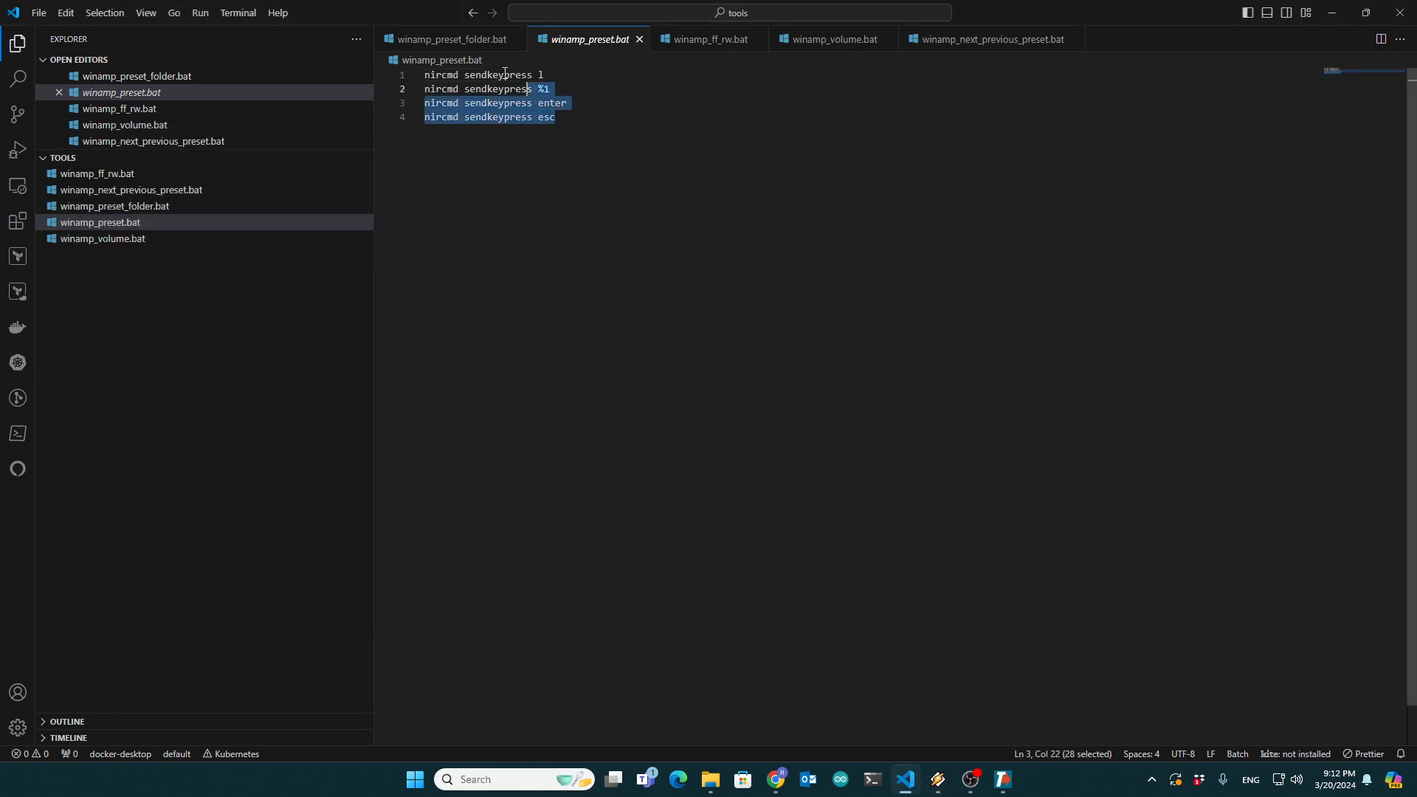
pyautogui.click(617, 509)
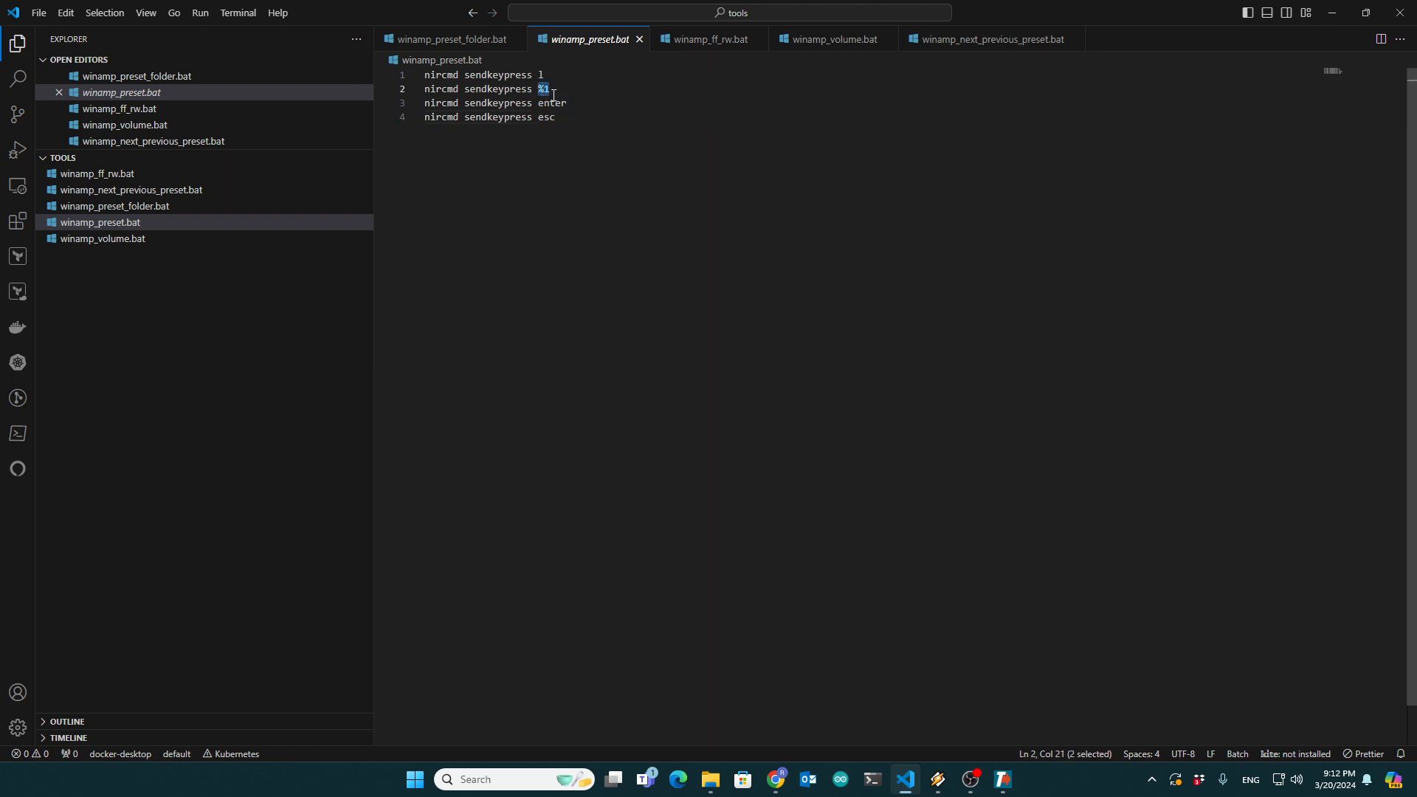
pyautogui.click(82, 226)
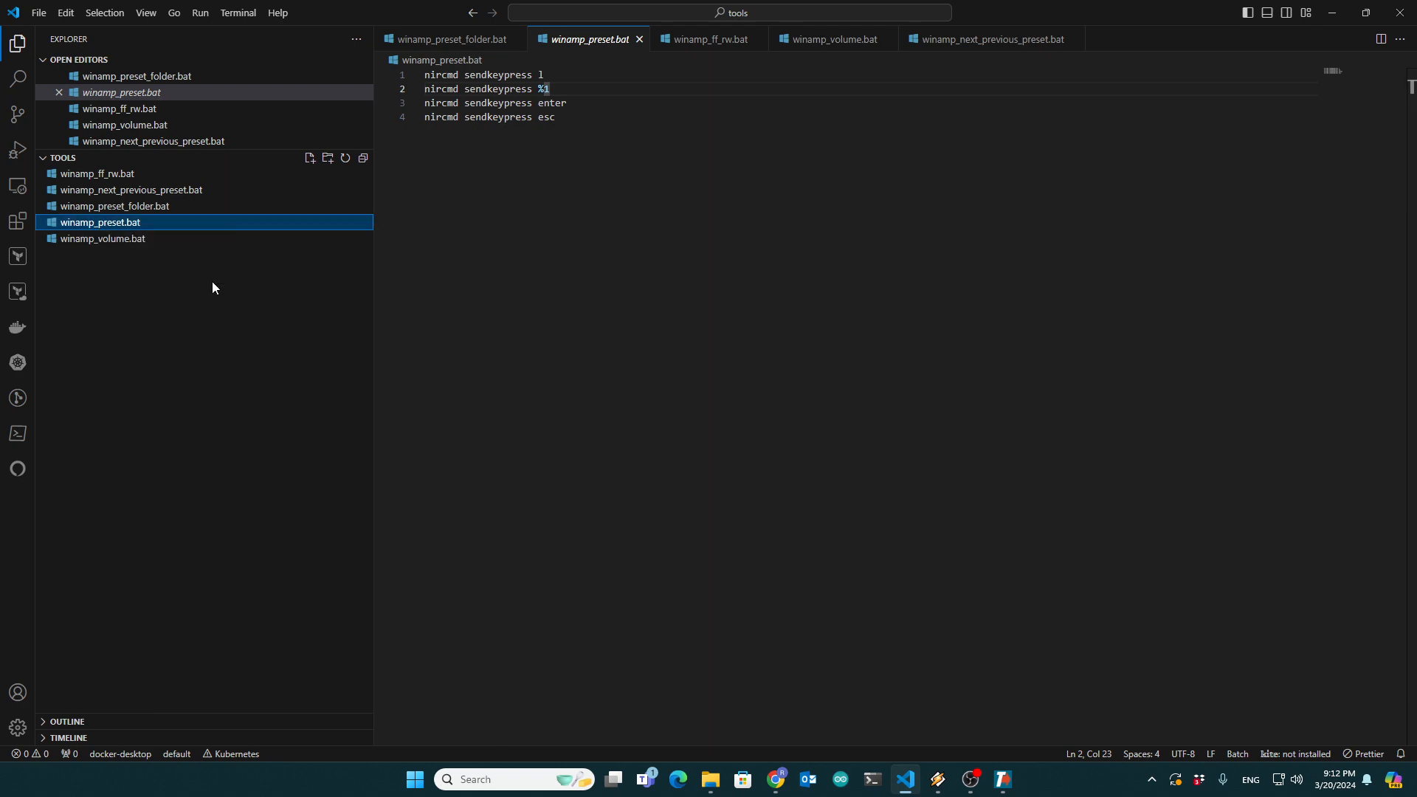
# - Switch to the TRIGGERcmd Command Editor and review the winamp preset command's script path and Allow Parameters setting without saving
pyautogui.click(1002, 779)
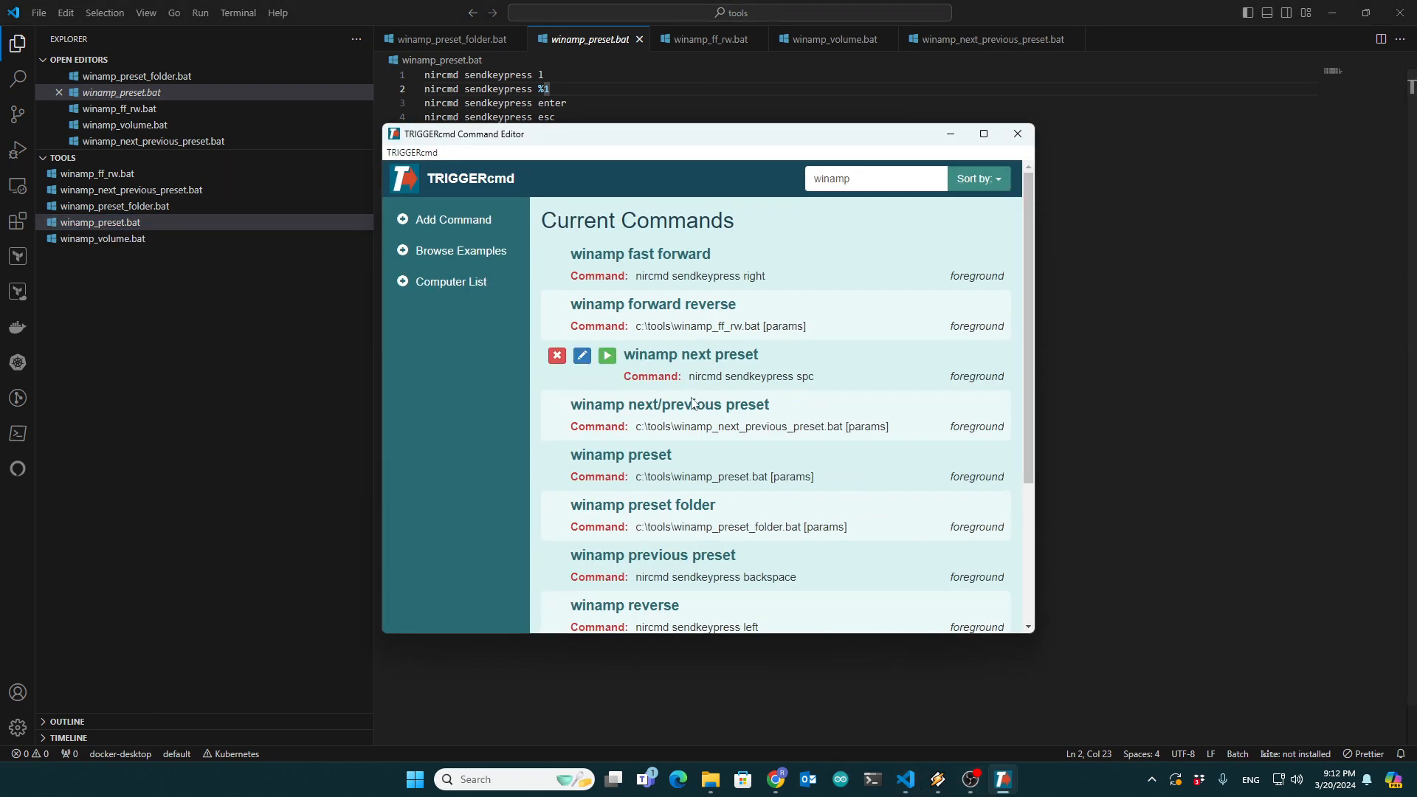
pyautogui.click(582, 455)
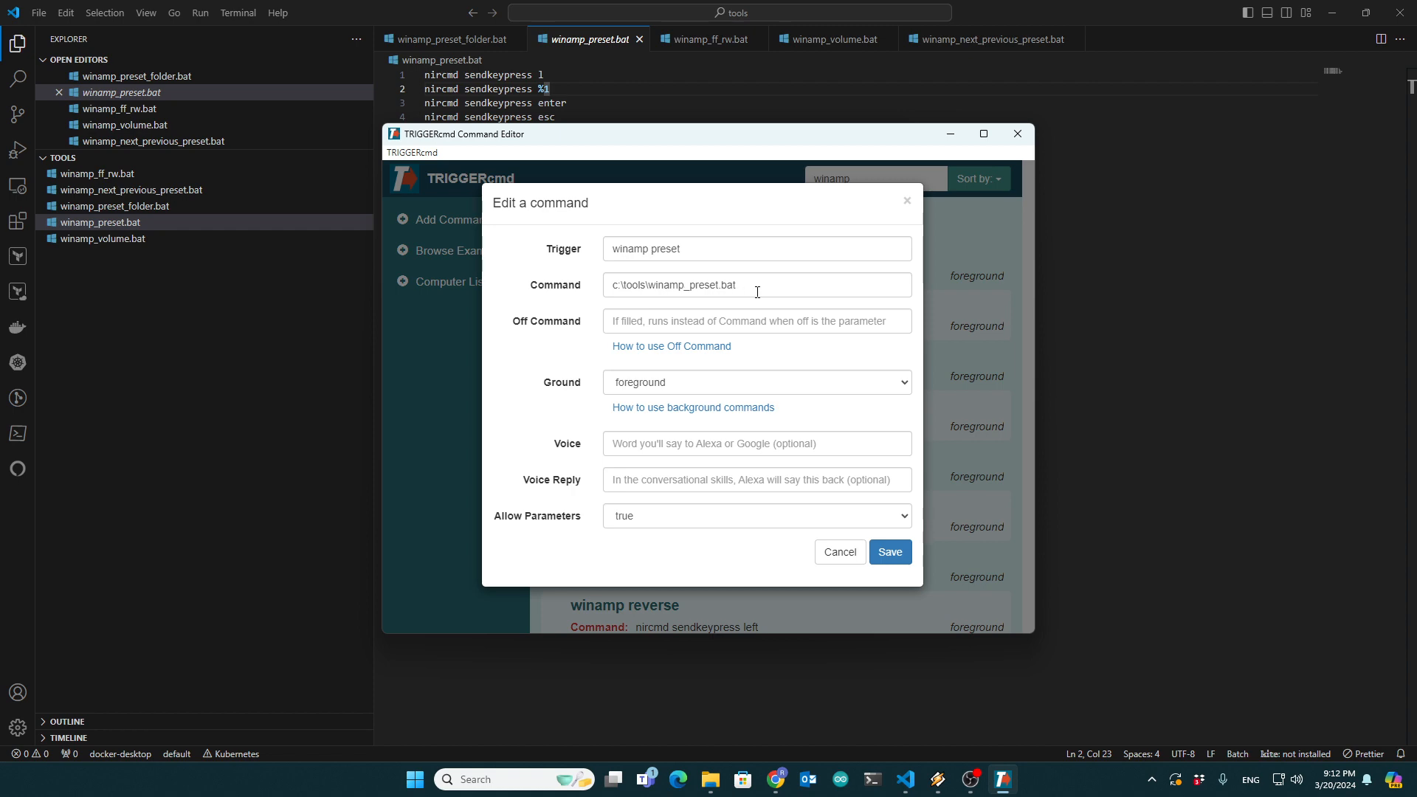
pyautogui.click(627, 520)
pyautogui.click(627, 520)
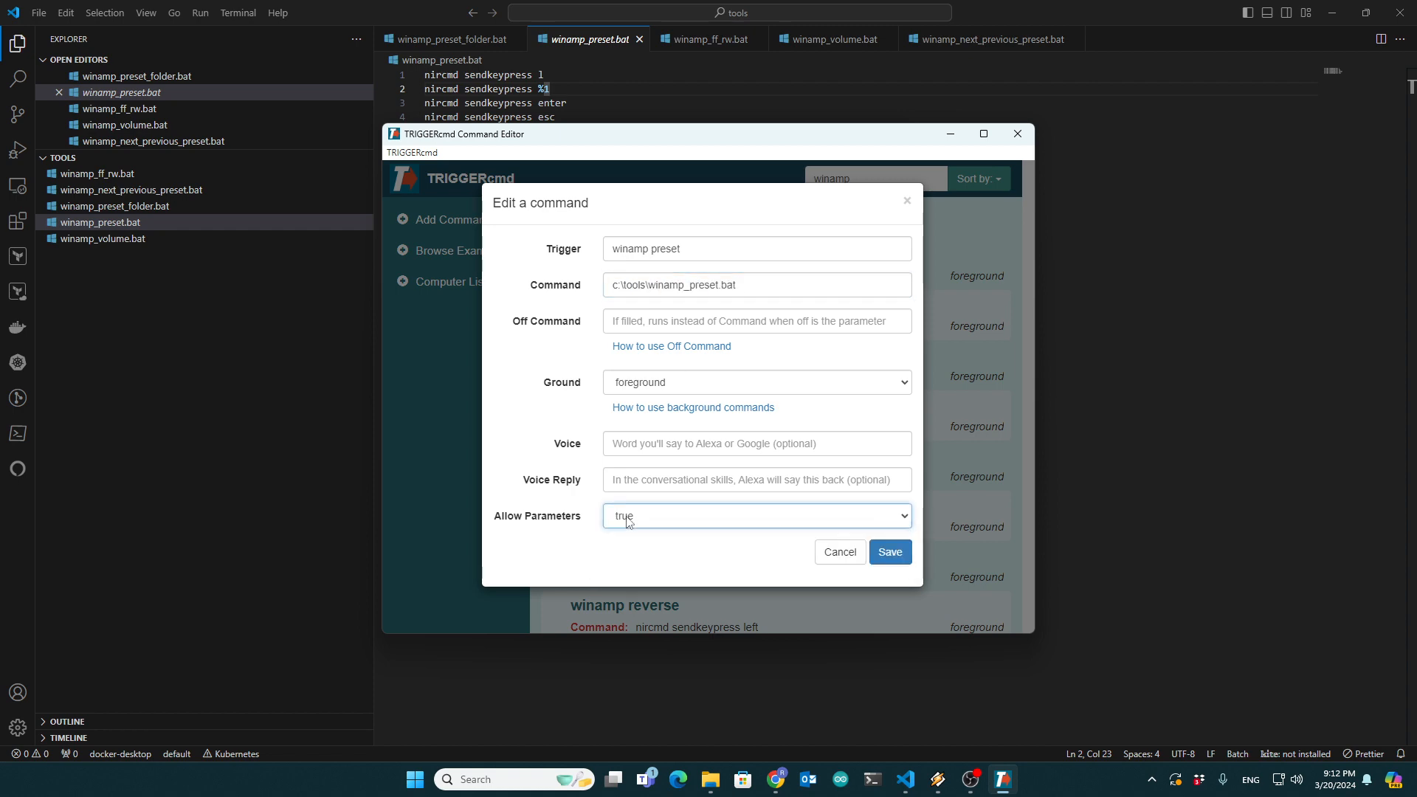
pyautogui.click(828, 559)
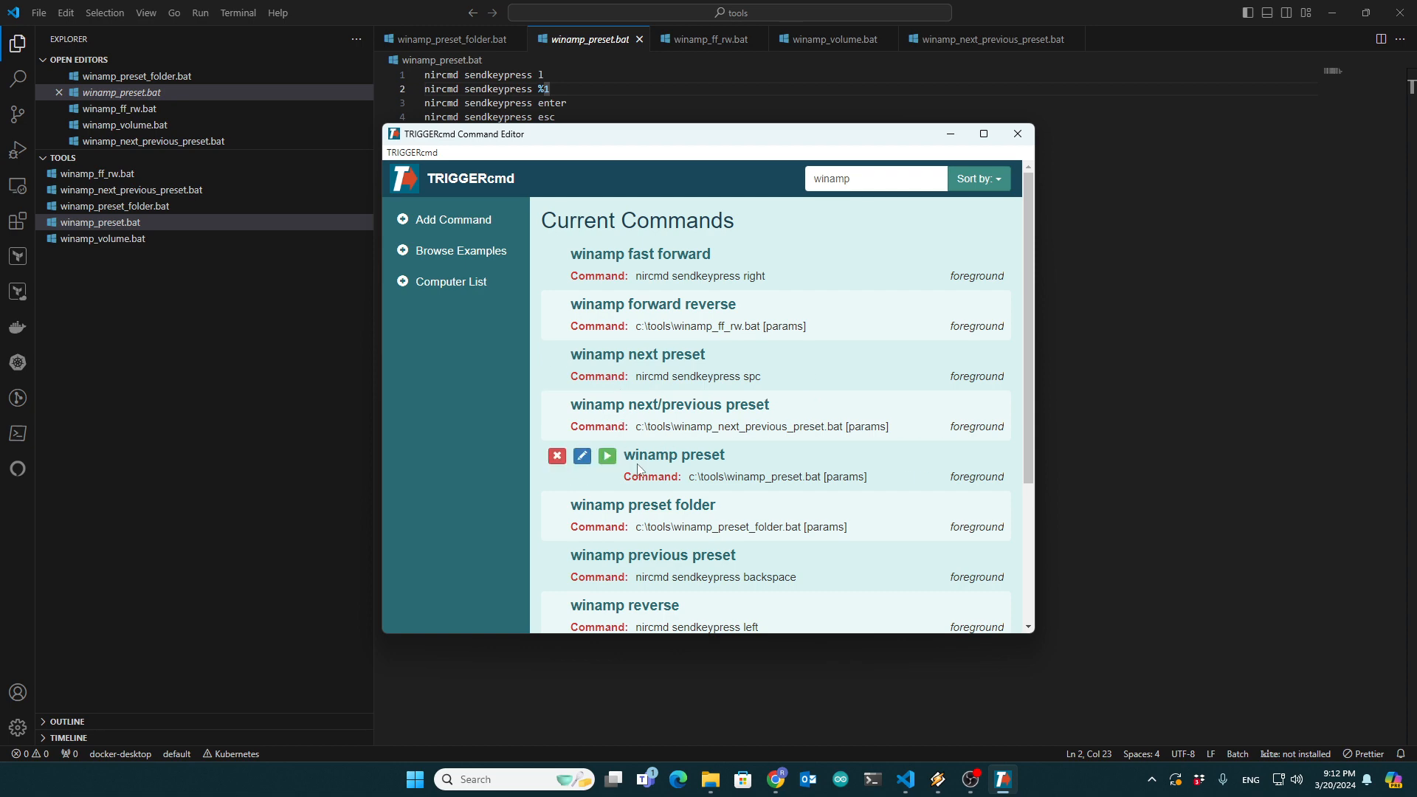
pyautogui.moveTo(635, 455); pyautogui.dragTo(726, 458)
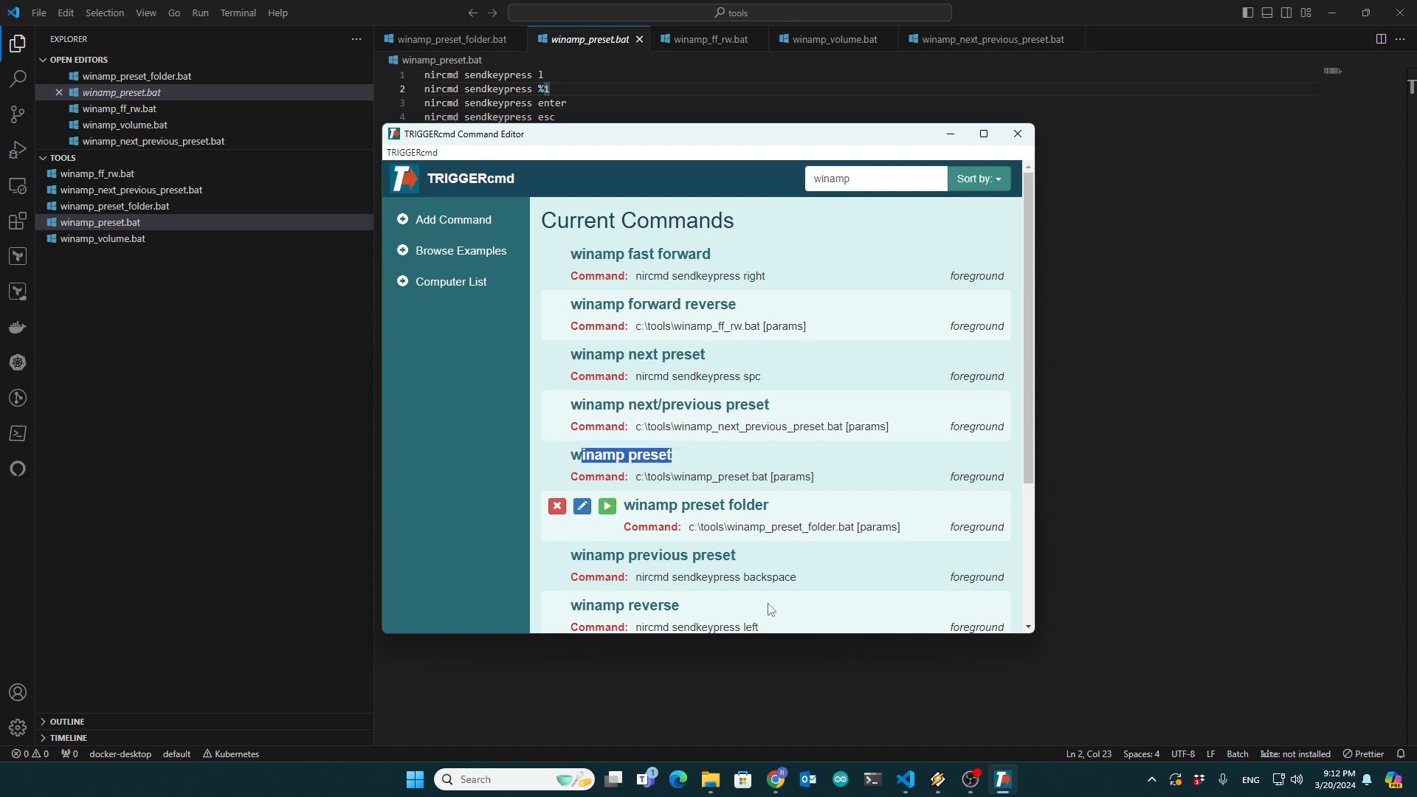
# - Switch to Chrome and review the Winamp Control panel's edit page alongside its trigger buttons page
pyautogui.click(781, 786)
pyautogui.click(103, 15)
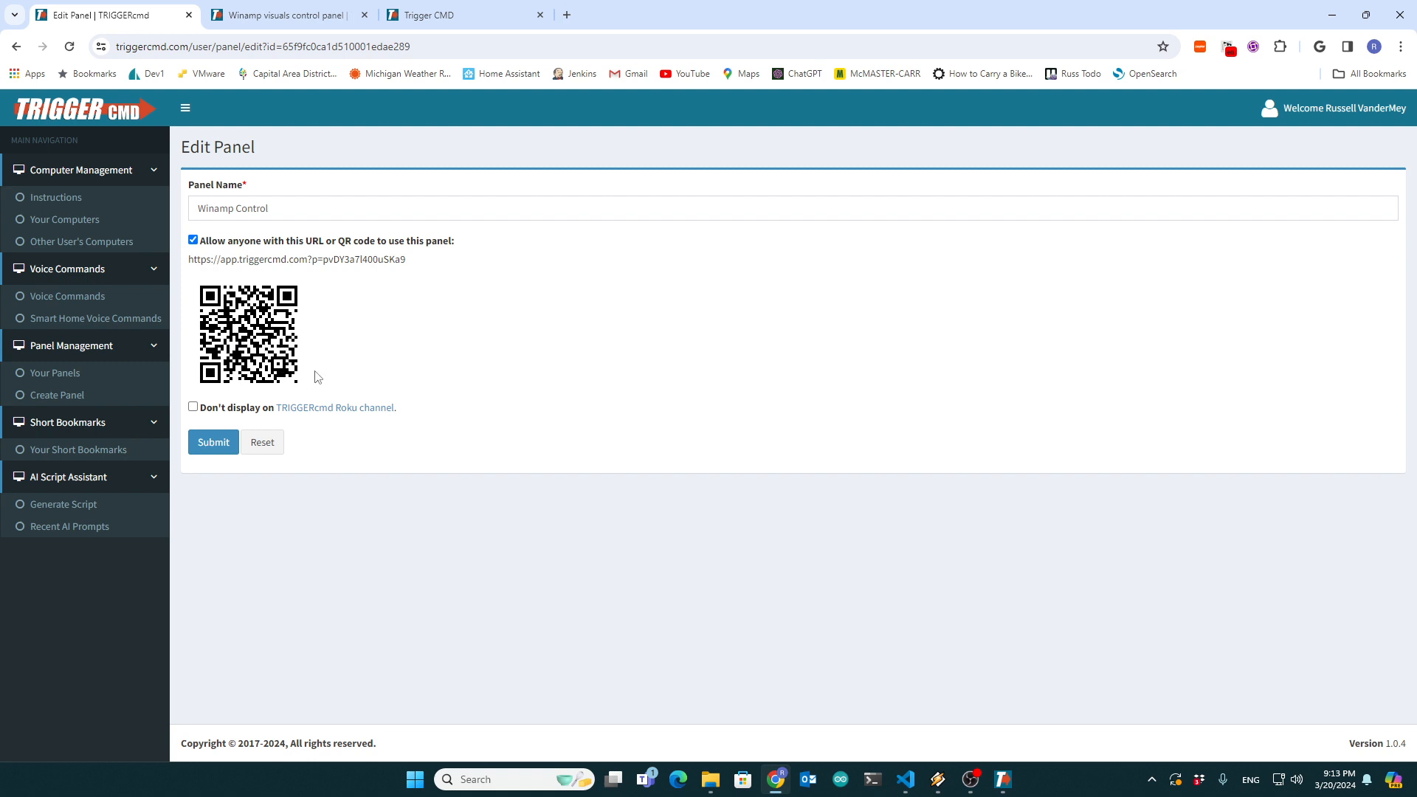
pyautogui.click(416, 16)
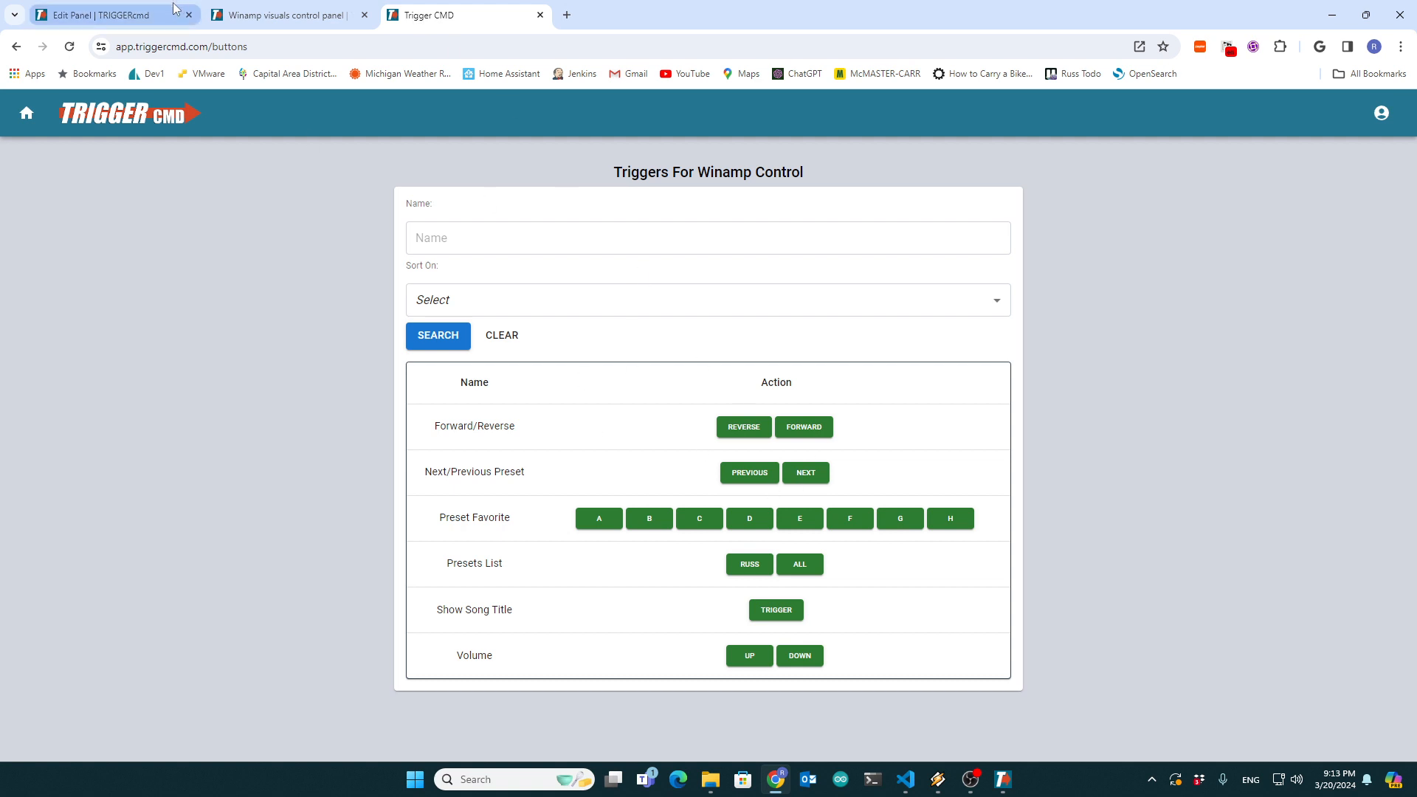
pyautogui.click(88, 16)
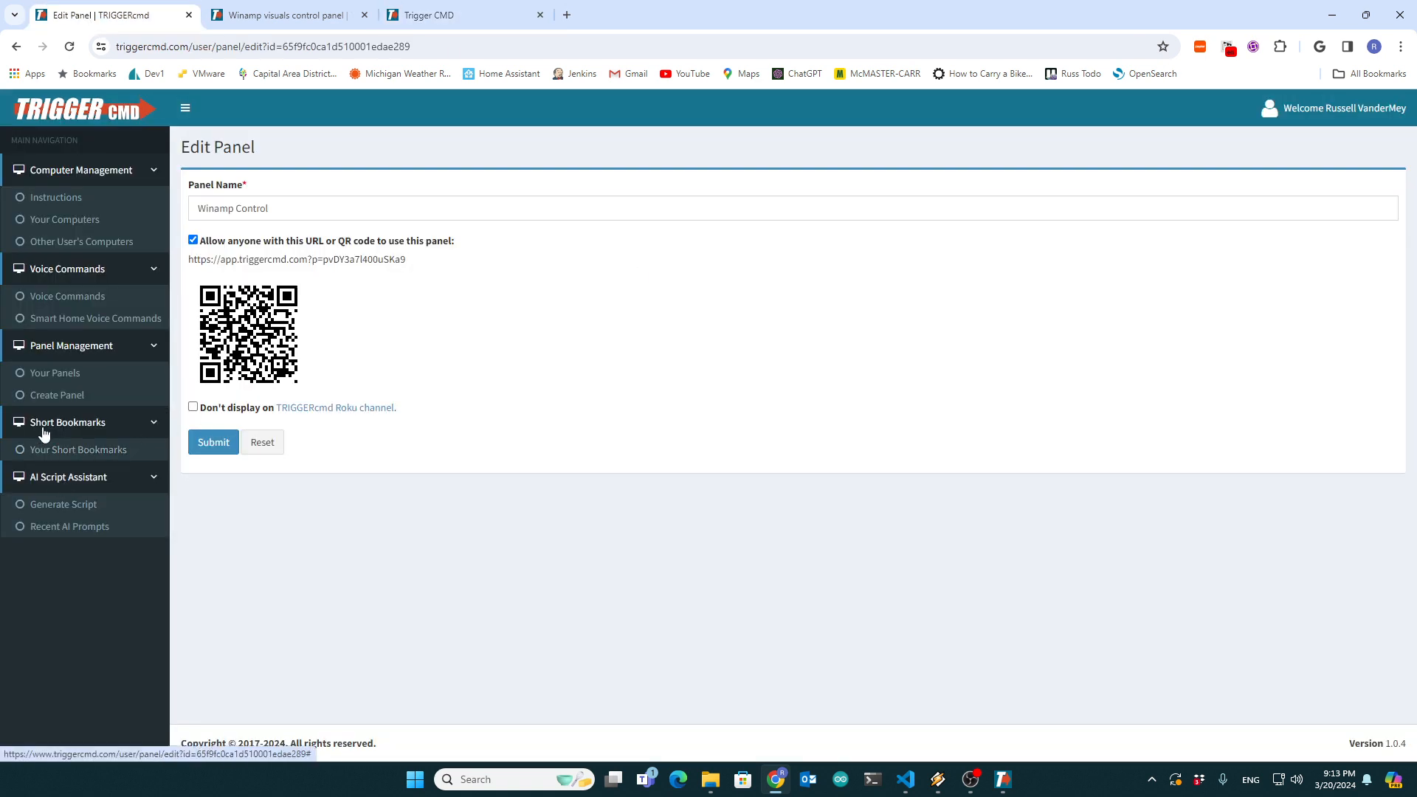
# - Find the Winamp Control panel in the panels list and open its Preset Favorite button for editing
pyautogui.click(49, 374)
pyautogui.scroll(-1, 594, 648)
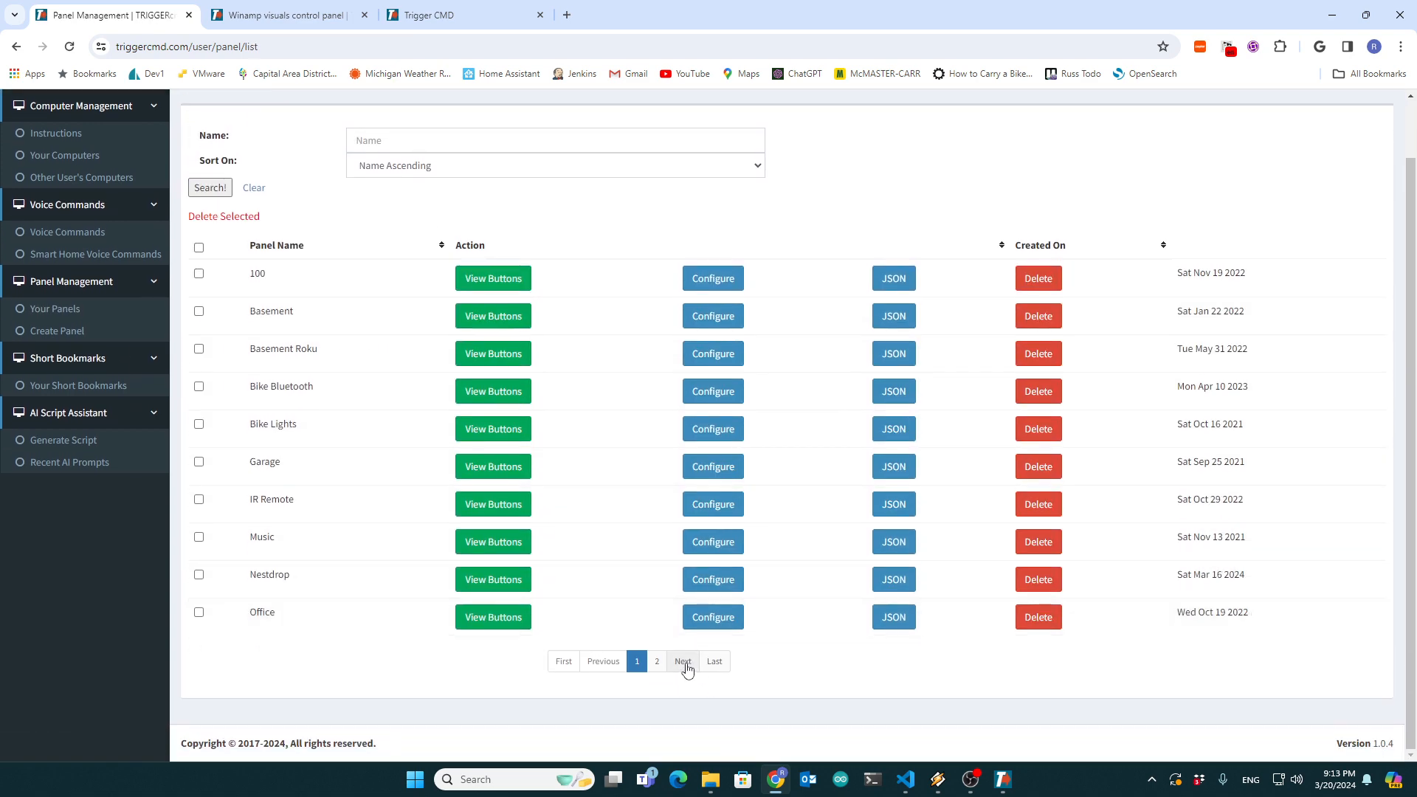
pyautogui.click(657, 662)
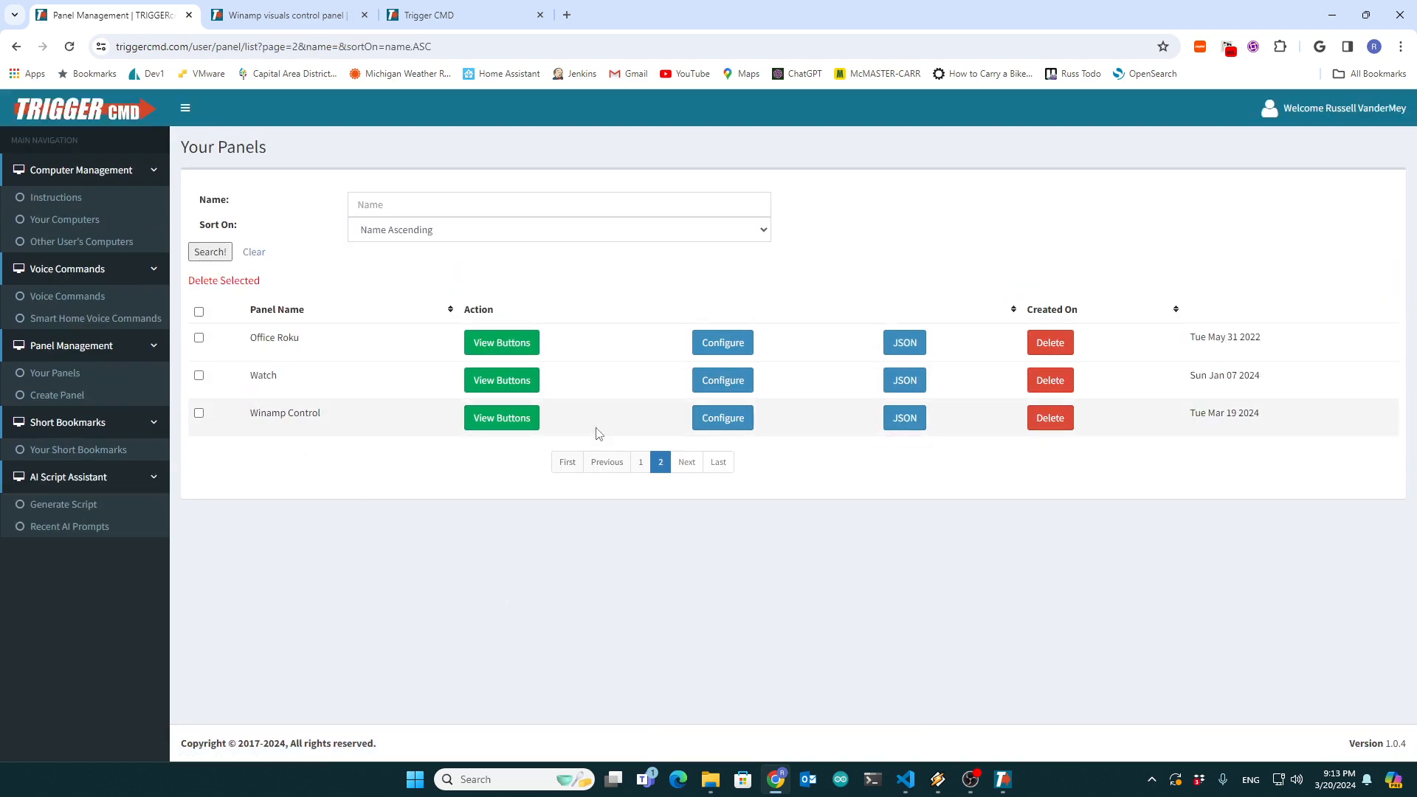
pyautogui.click(527, 416)
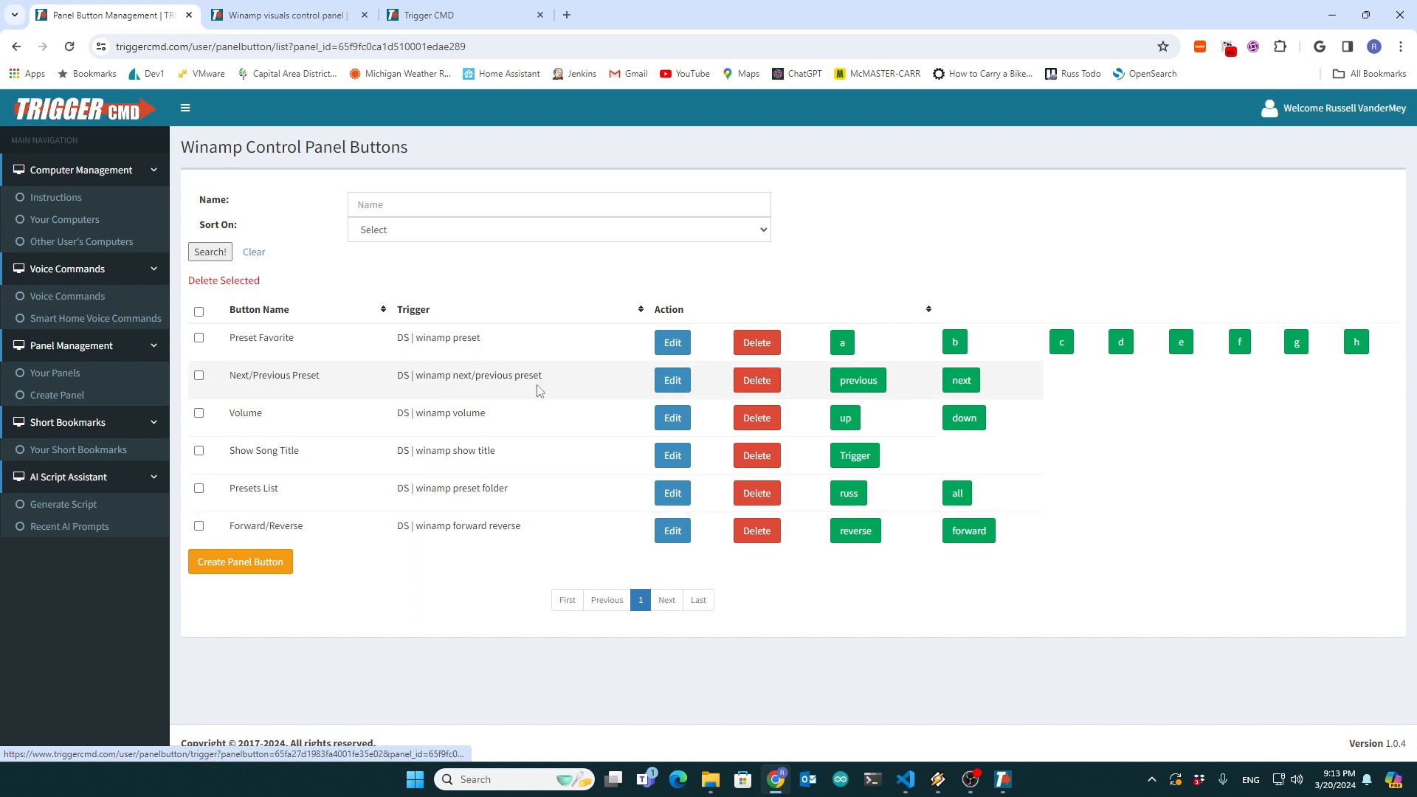
pyautogui.click(667, 344)
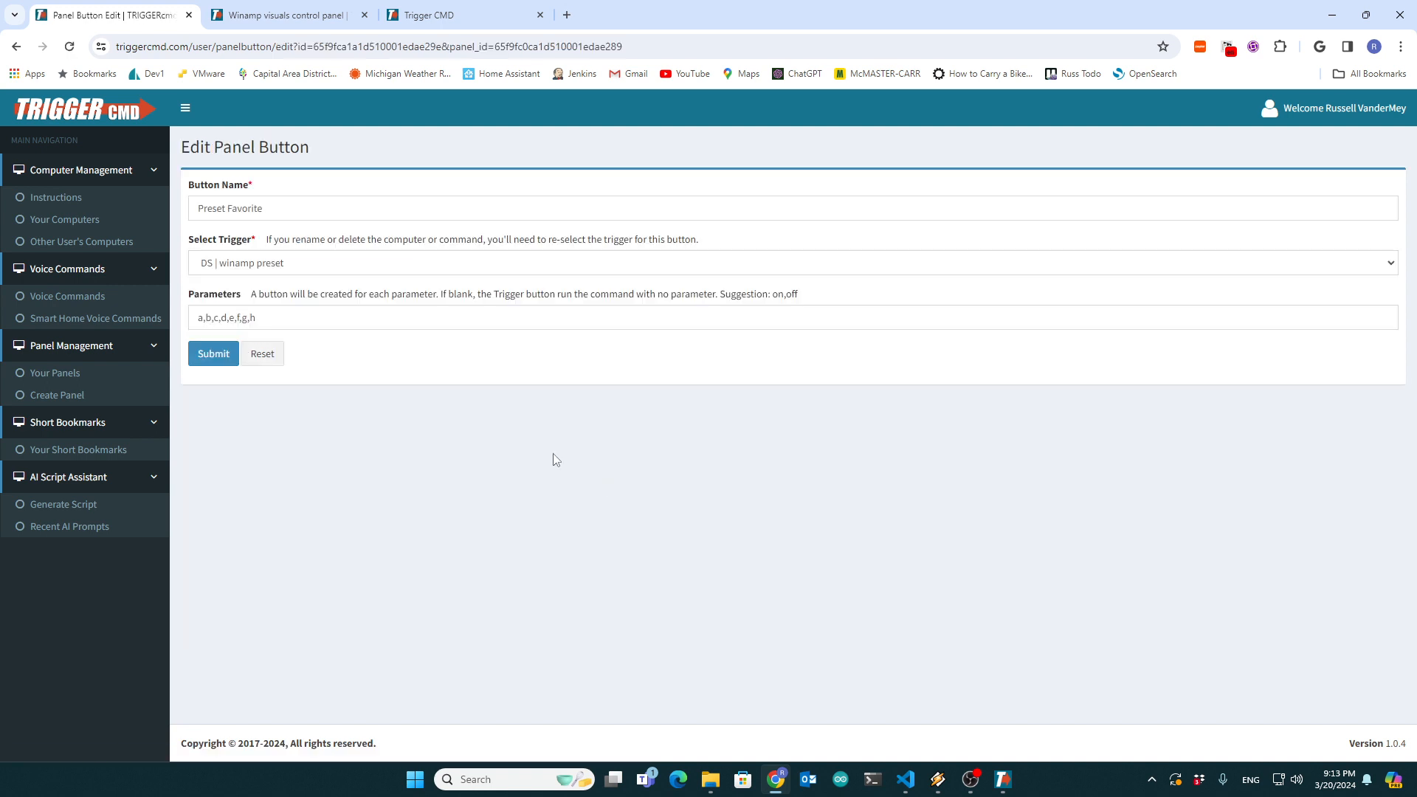
# - Review the Preset Favorite button's a–h parameters against the trigger buttons page and inspect its available triggers, keeping DS | winamp preset
pyautogui.moveTo(267, 316); pyautogui.dragTo(196, 318)
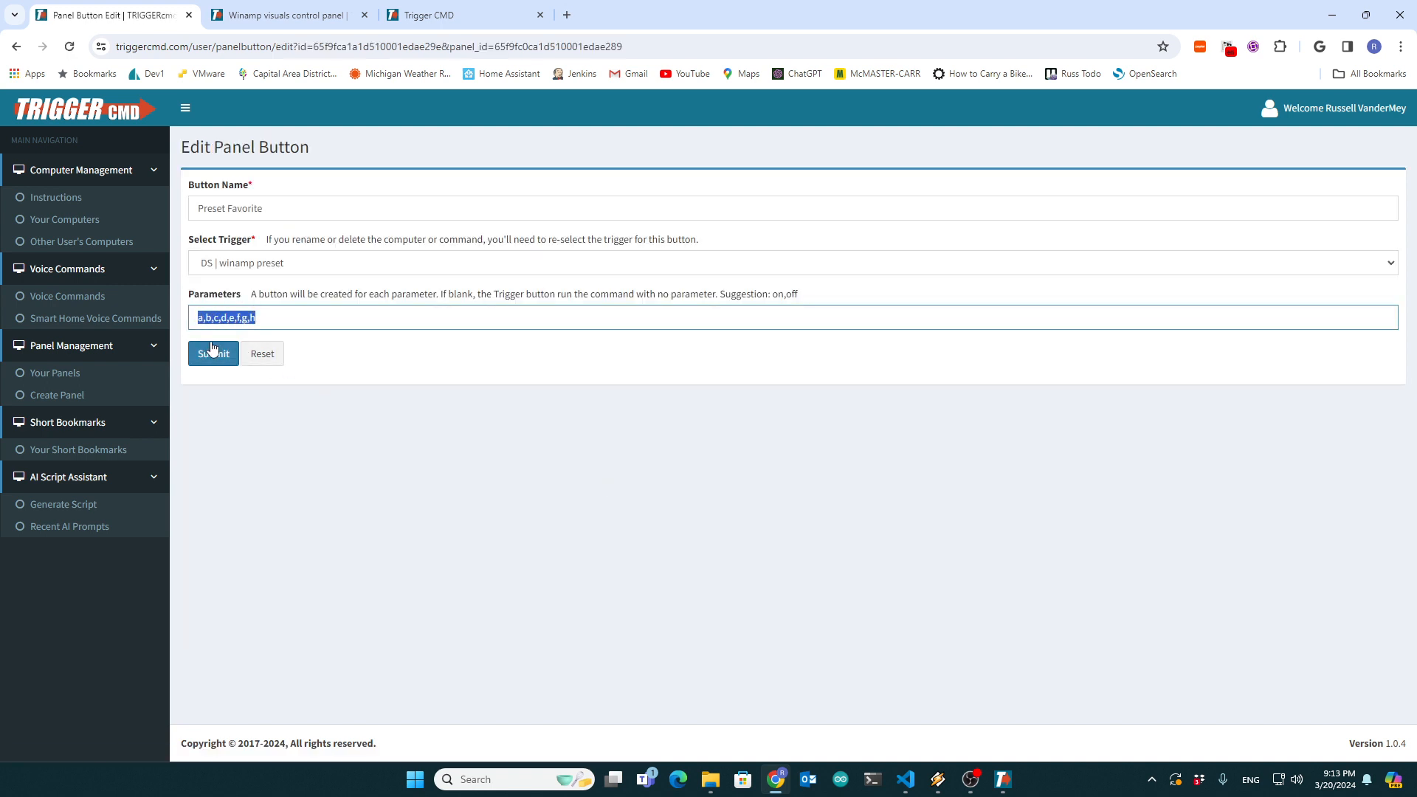
pyautogui.click(450, 22)
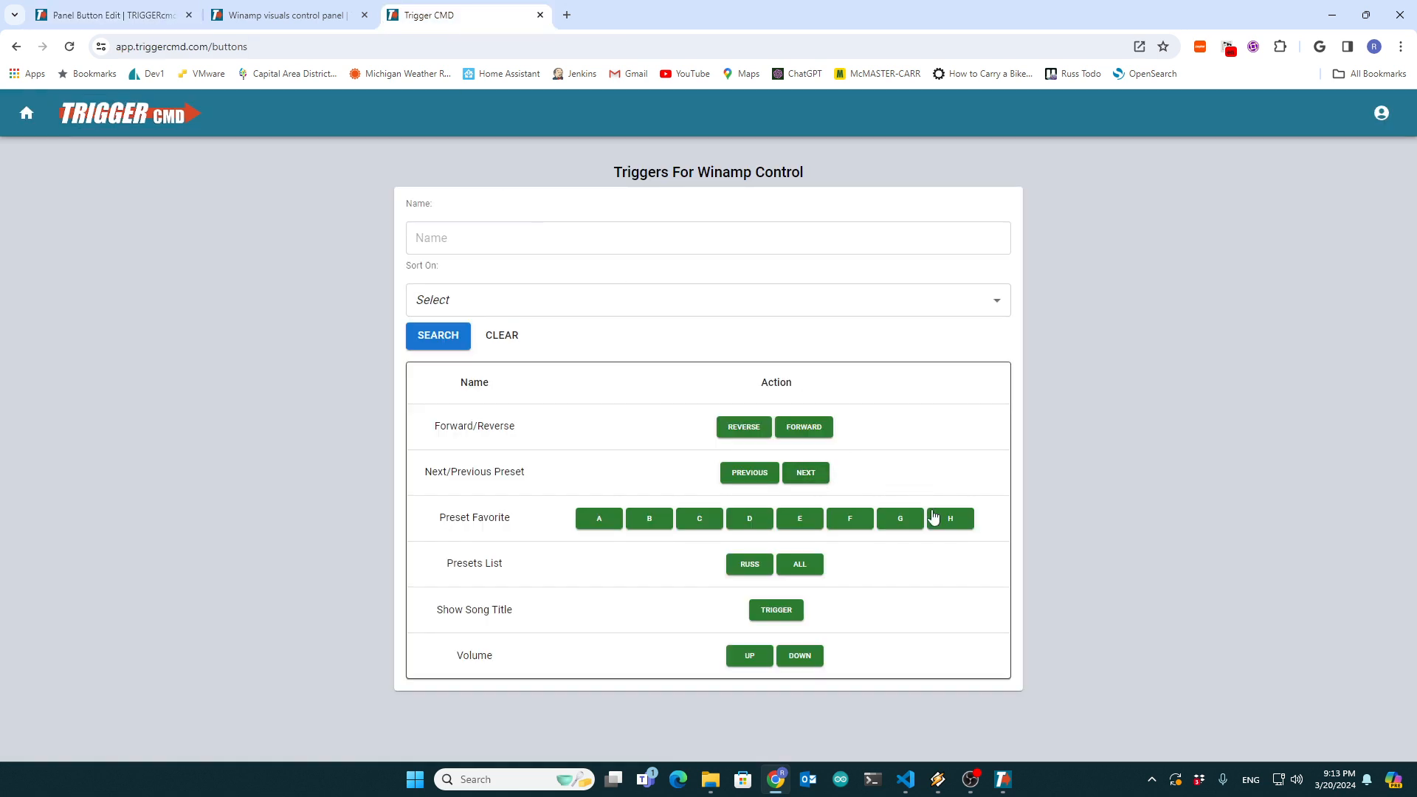
pyautogui.click(111, 14)
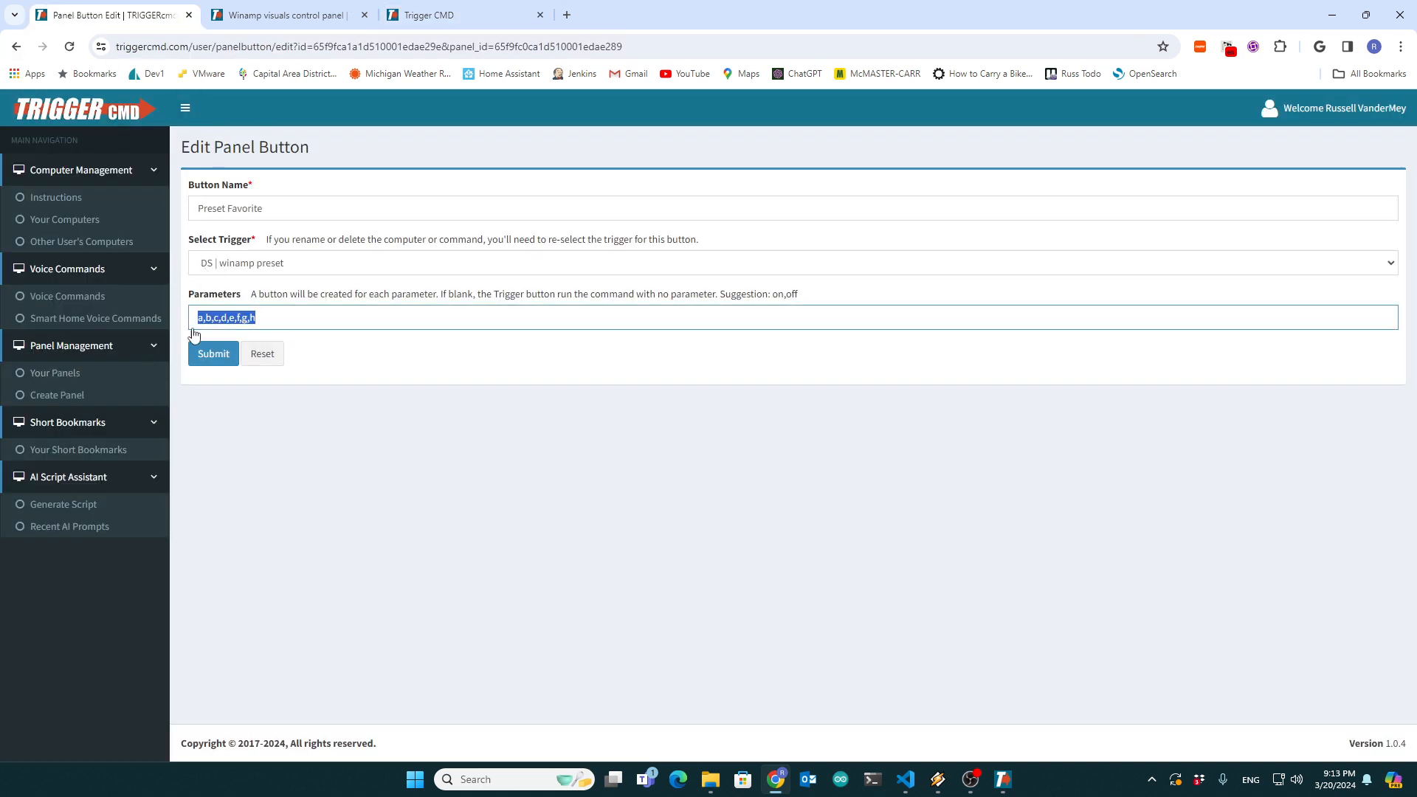
pyautogui.click(236, 264)
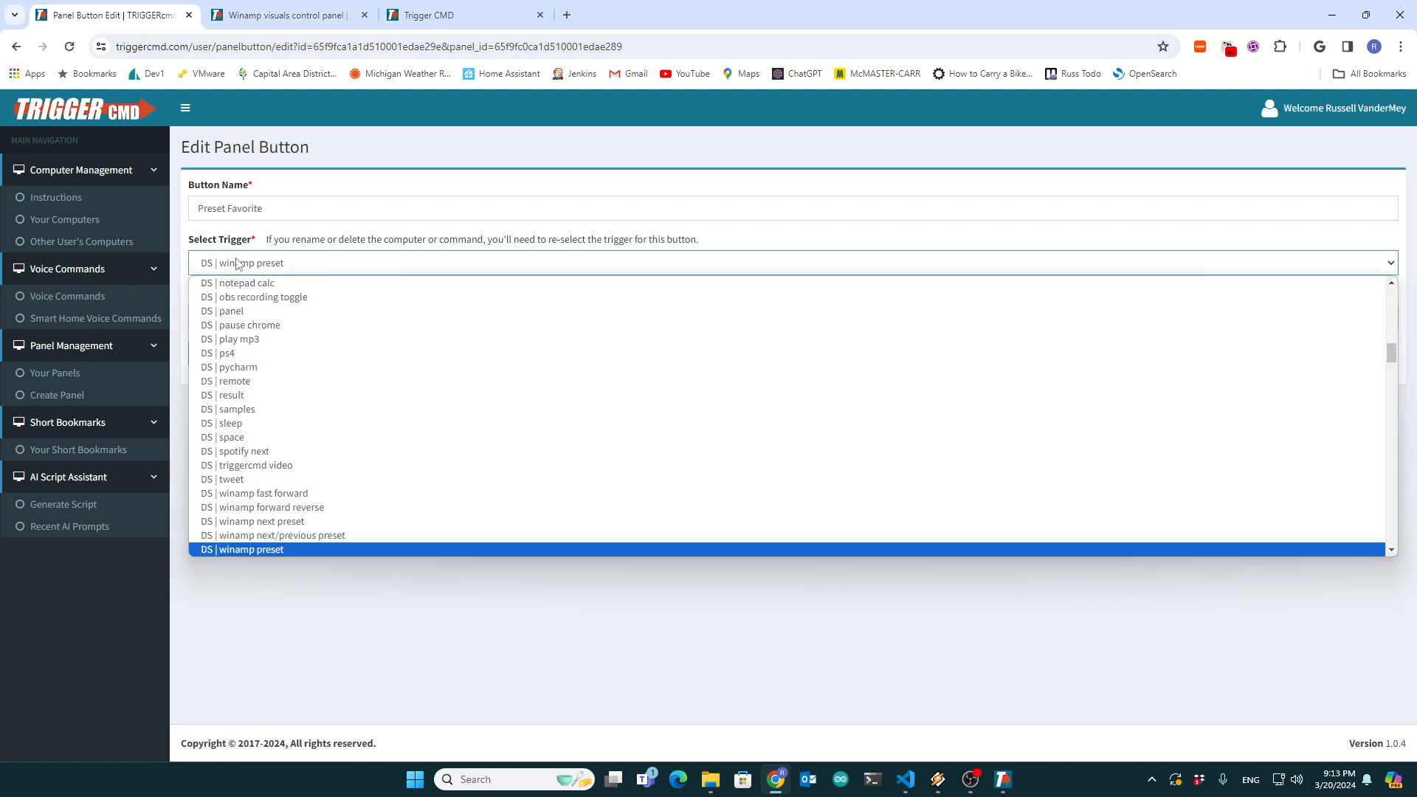
pyautogui.click(237, 263)
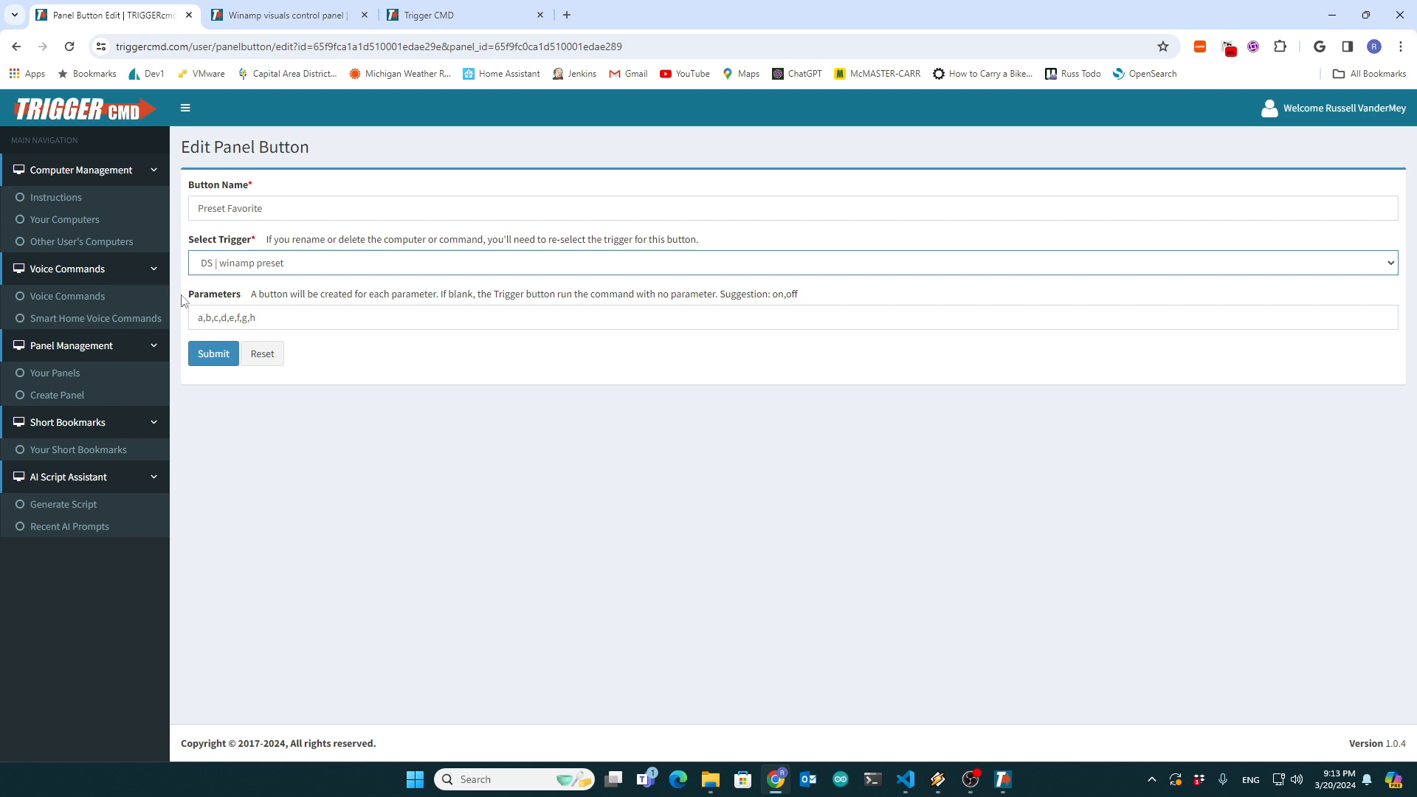
# - Return to the panels list, open the Winamp Control panel's JSON and examine the Preset Favorite entry
pyautogui.click(62, 377)
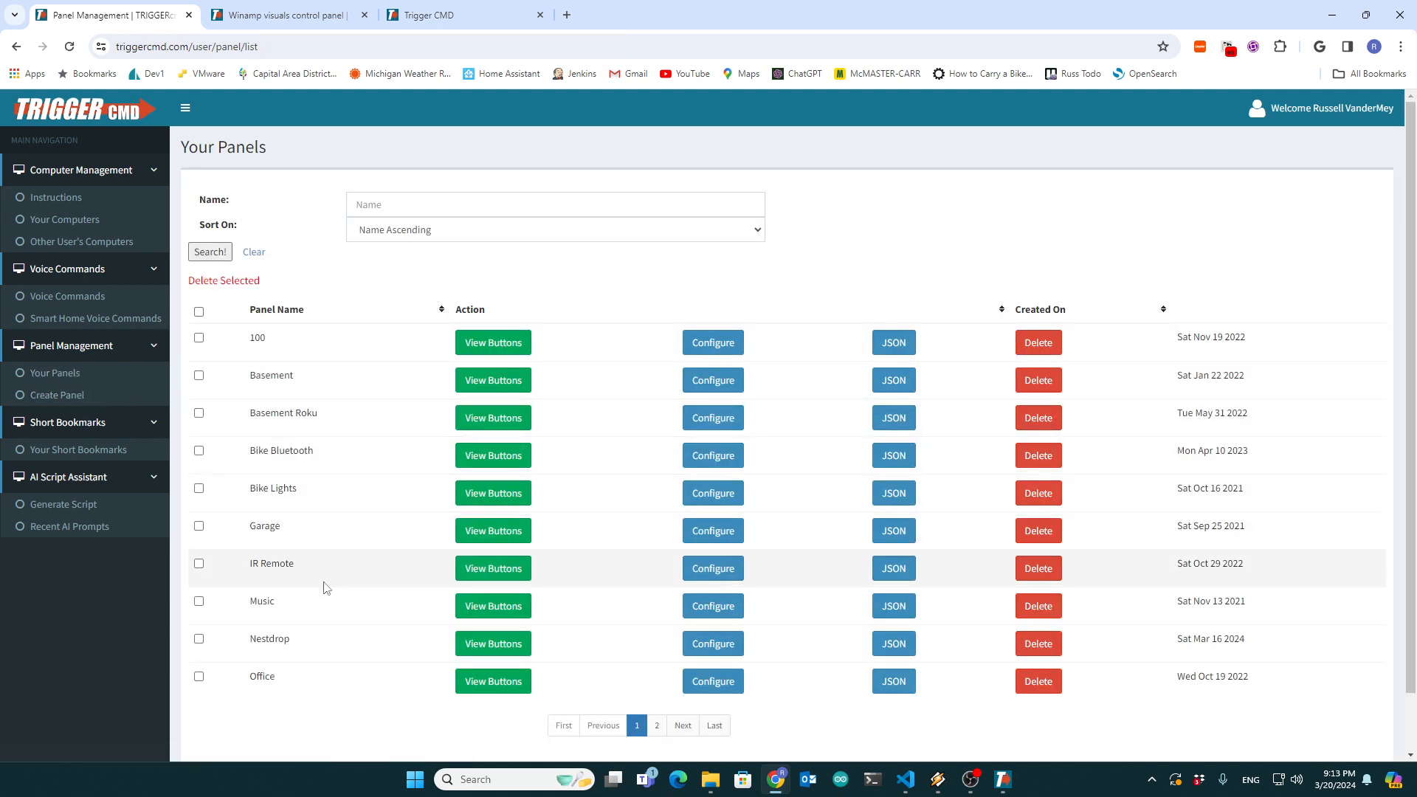
pyautogui.click(714, 727)
pyautogui.click(481, 426)
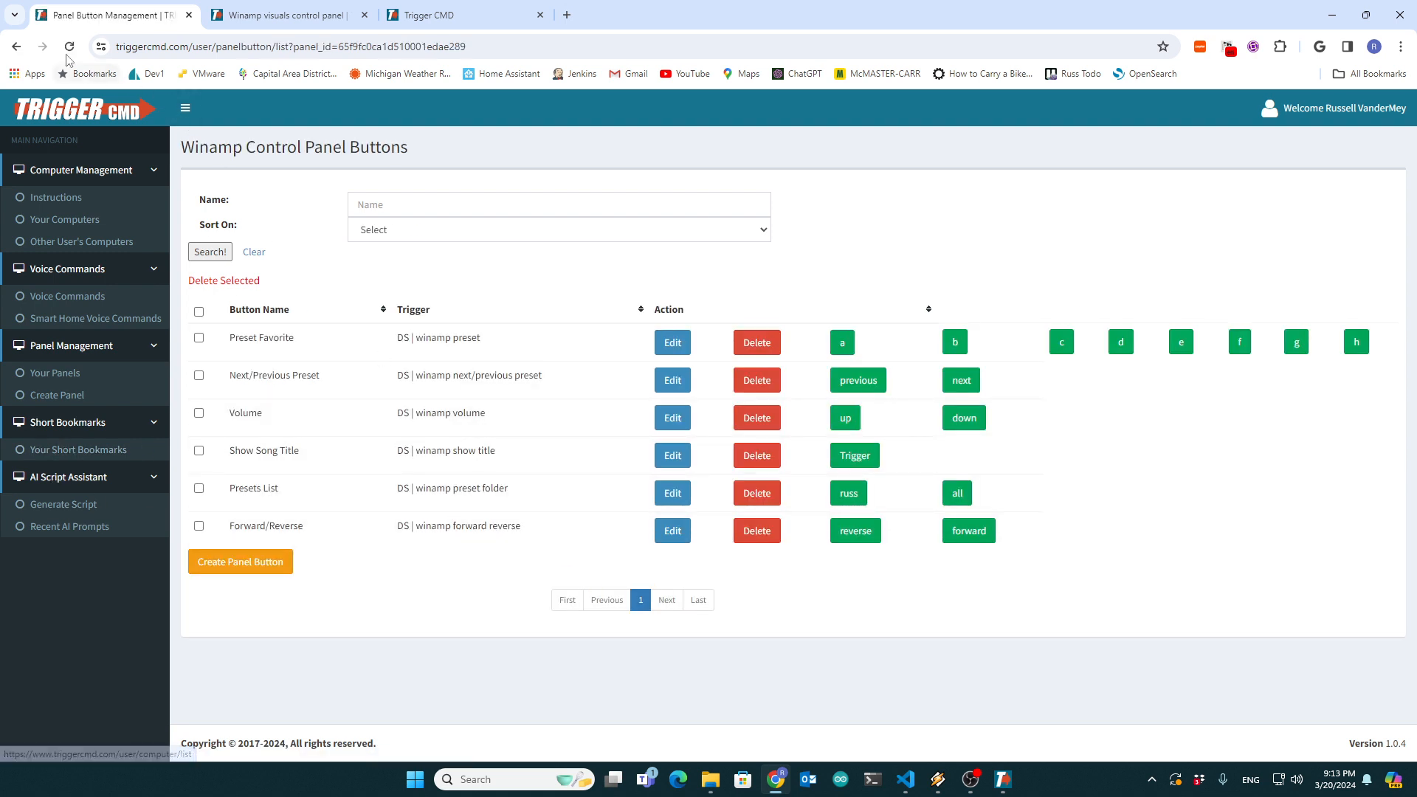
pyautogui.click(16, 46)
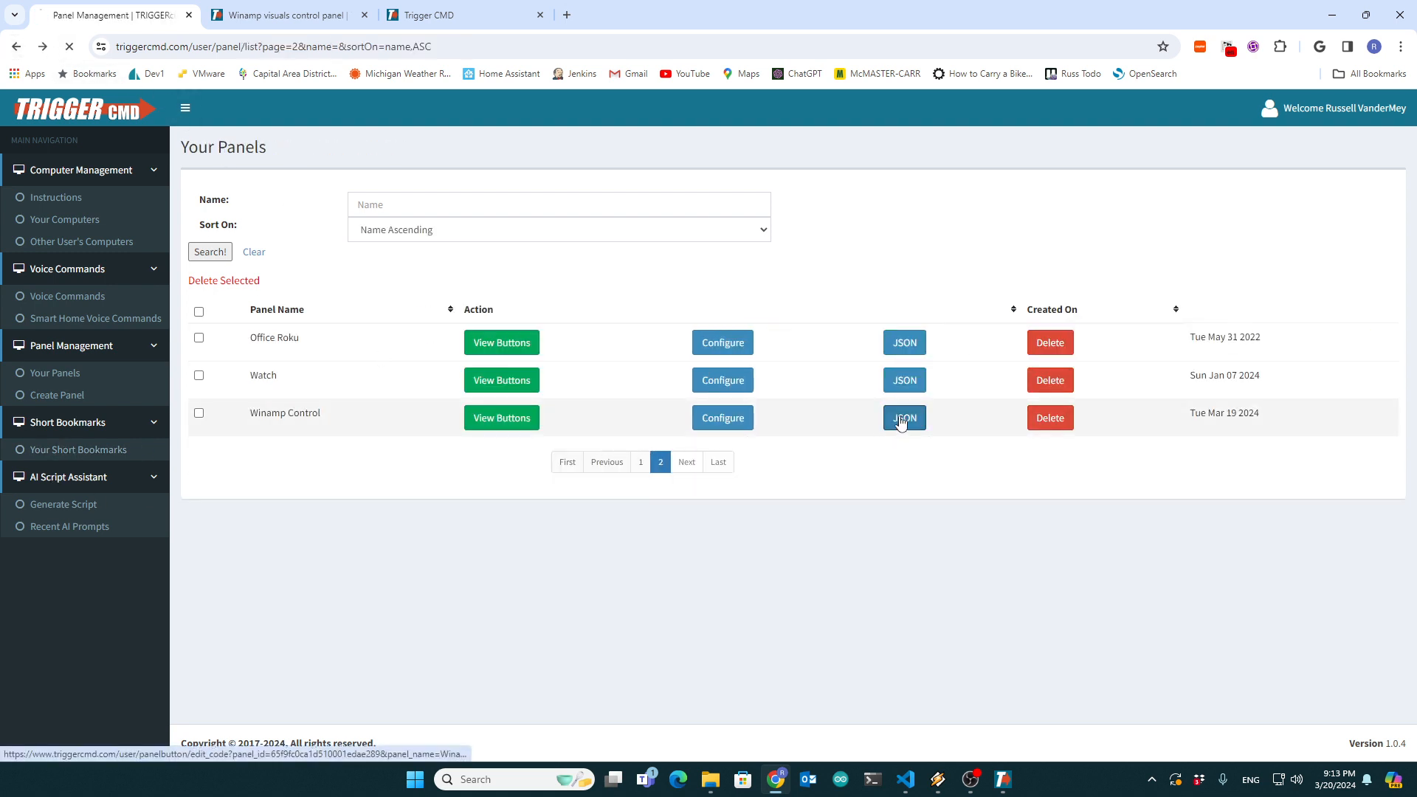
pyautogui.click(905, 417)
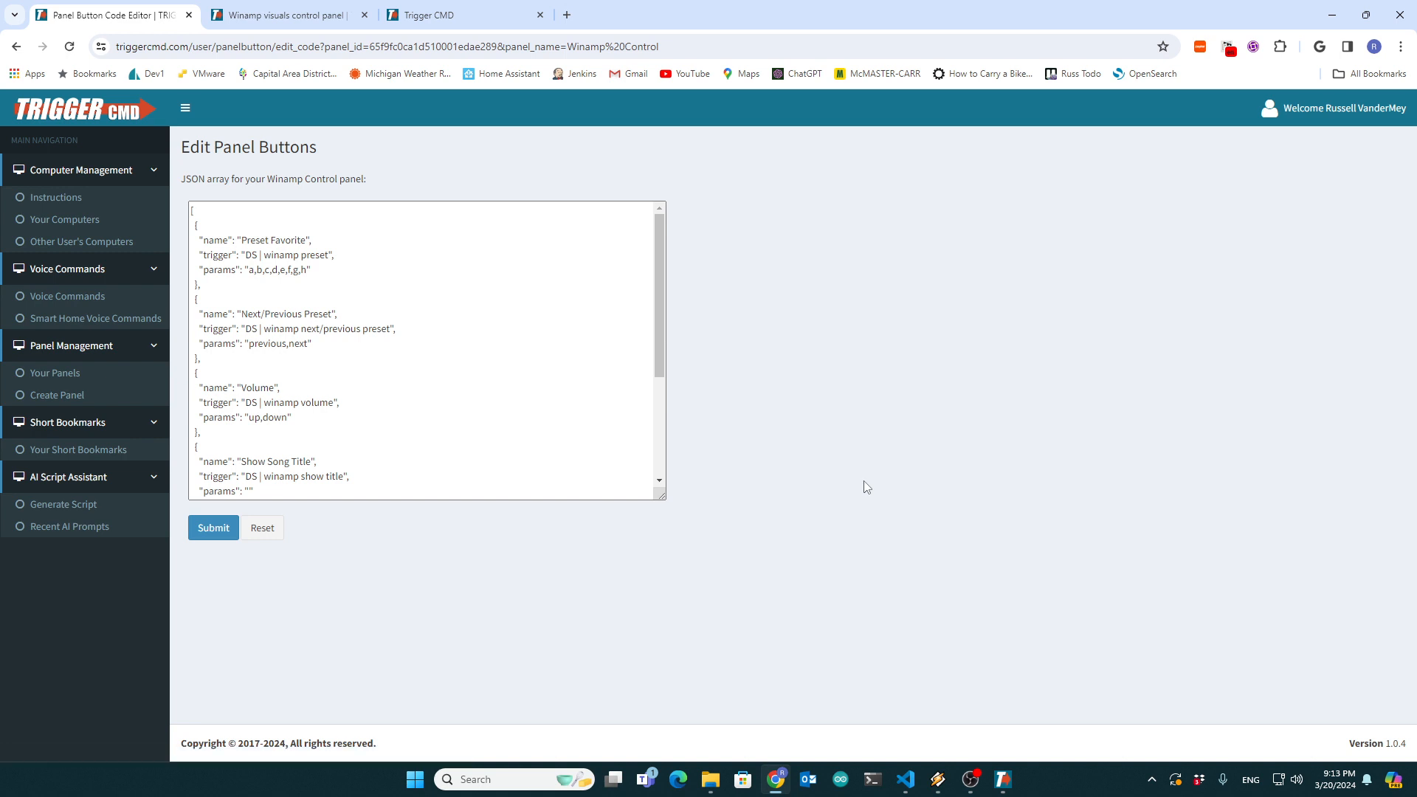
pyautogui.moveTo(321, 281); pyautogui.dragTo(140, 229)
pyautogui.click(317, 287)
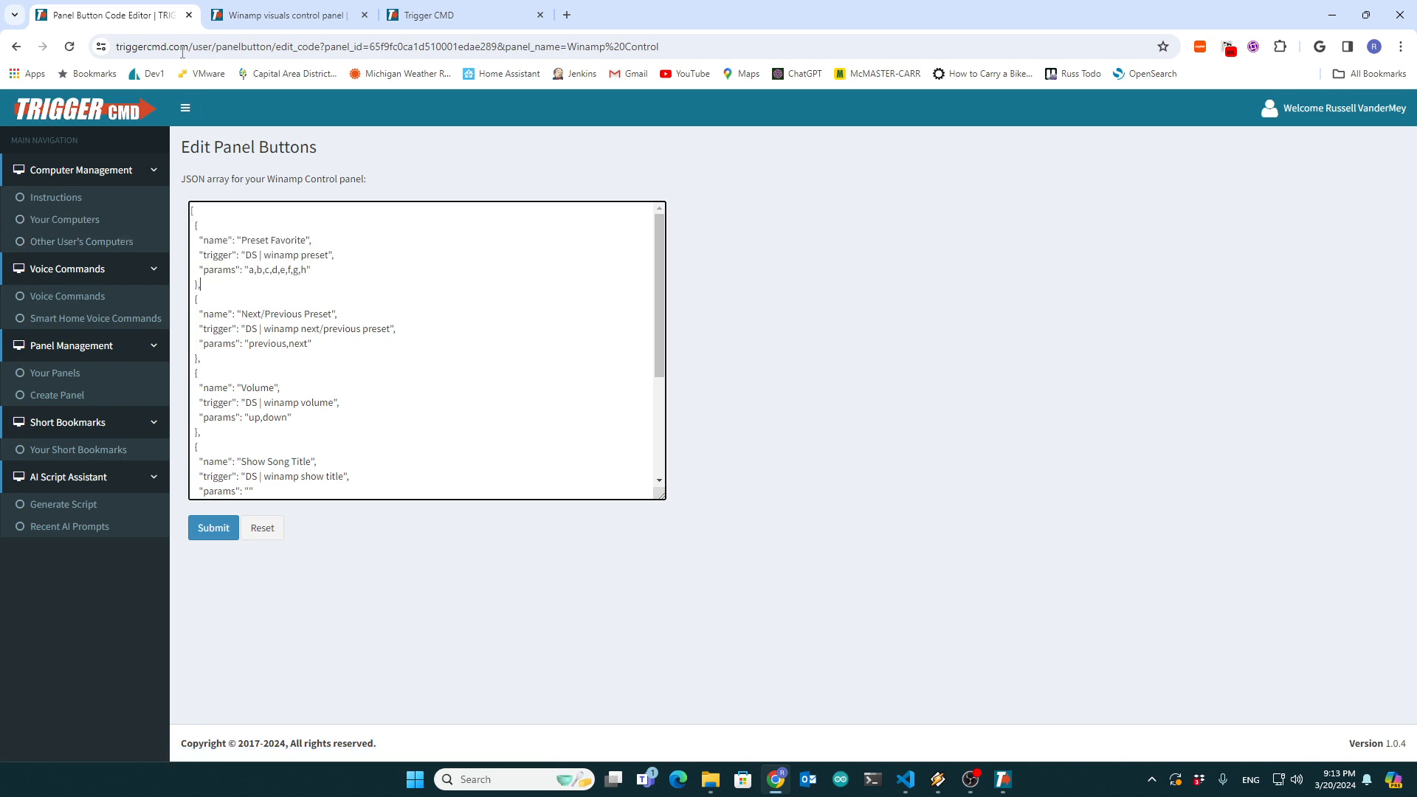
# - Switch to the "Winamp visuals control panel" forum topic and review the posted batch scripts, highlighting the winamp_preset_folder.bat code
pyautogui.click(267, 14)
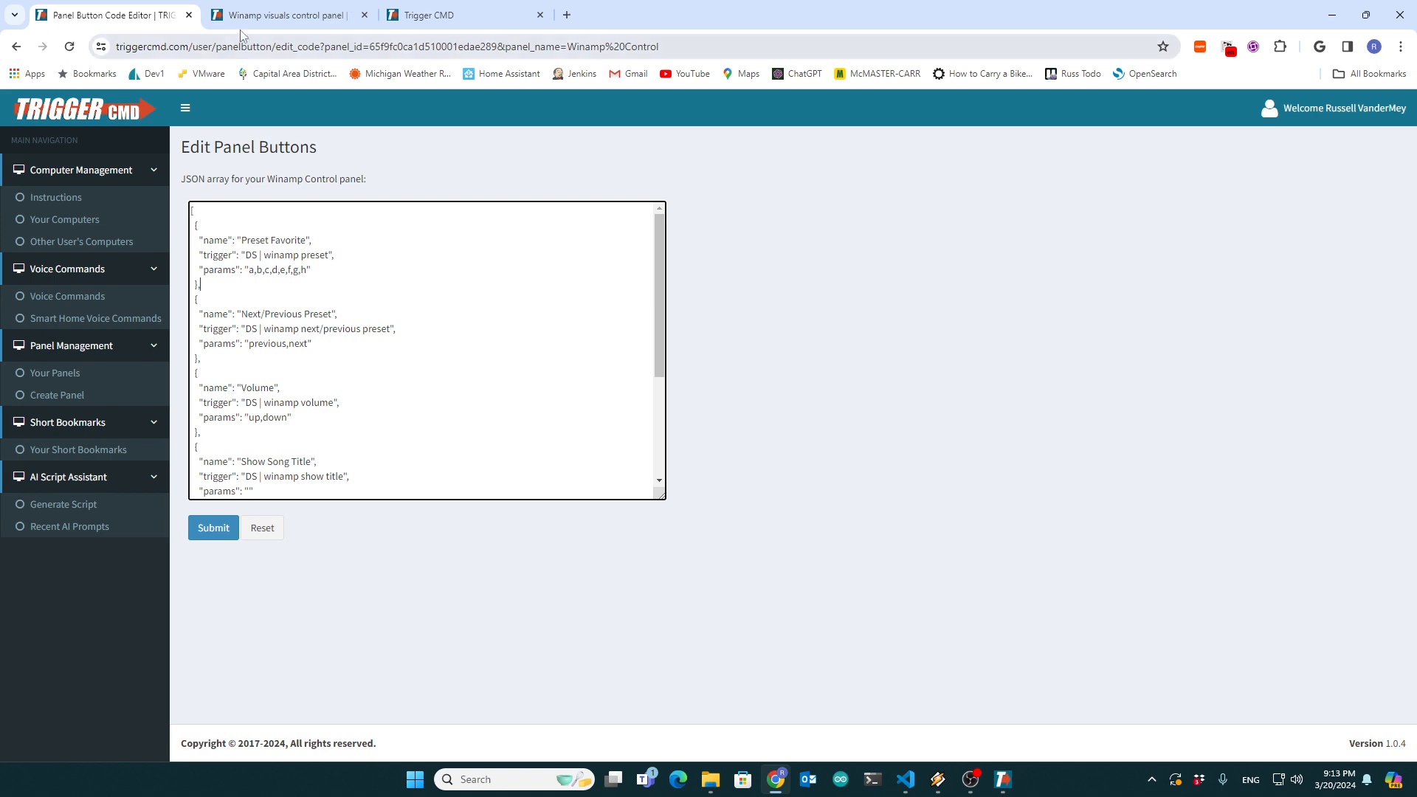
pyautogui.scroll(-15, 461, 431)
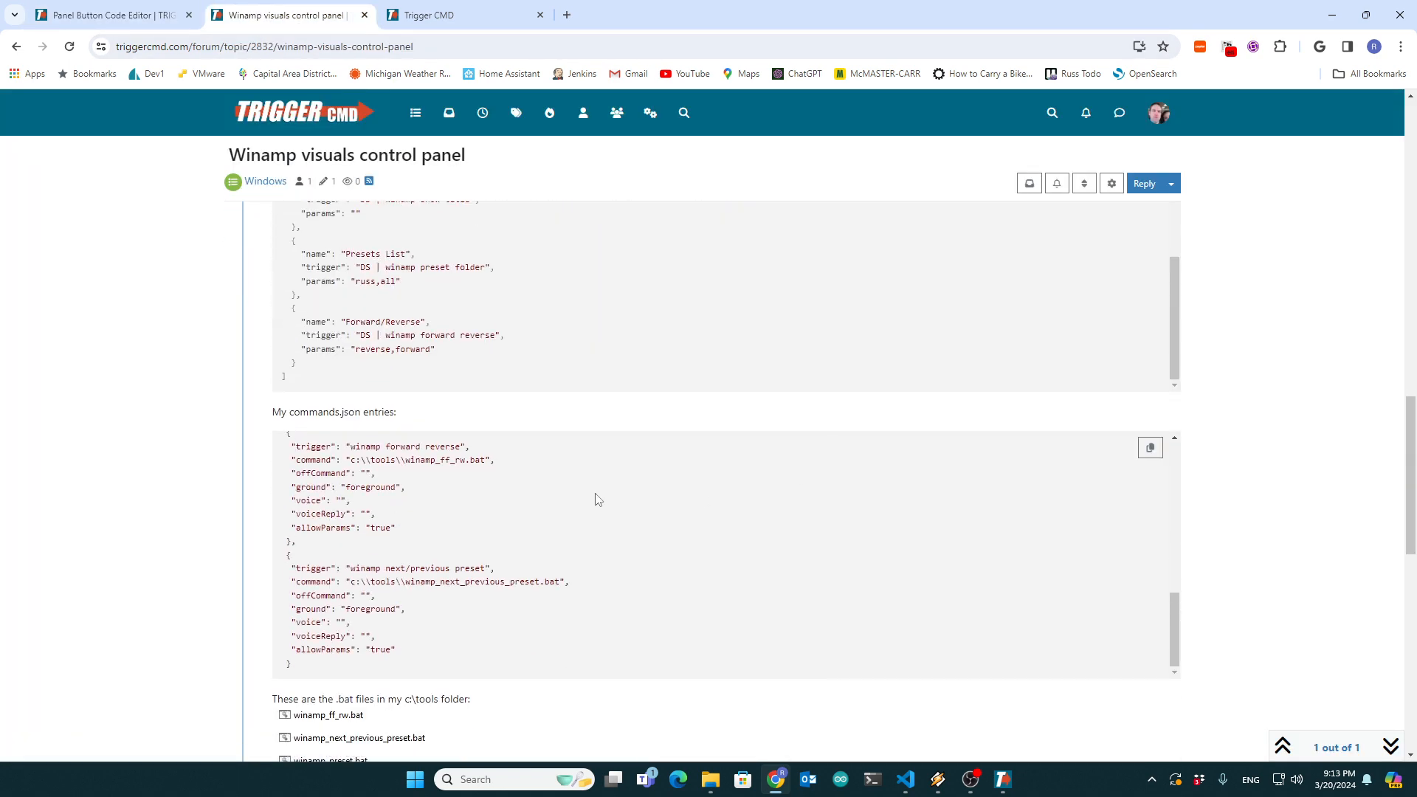
pyautogui.scroll(-11, 595, 496)
pyautogui.moveTo(482, 638); pyautogui.dragTo(271, 424)
pyautogui.scroll(3, 436, 465)
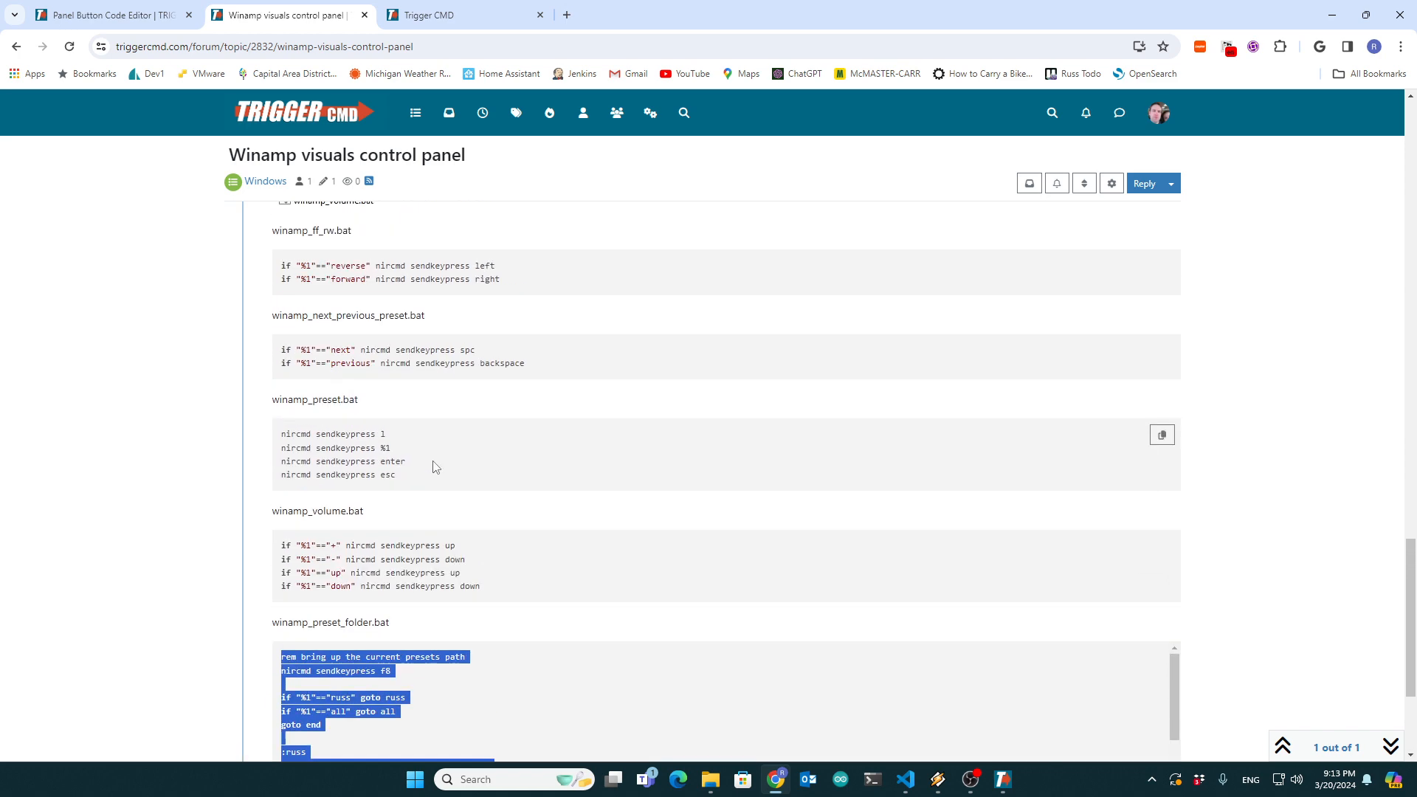
pyautogui.scroll(8, 435, 466)
pyautogui.moveTo(438, 603); pyautogui.dragTo(255, 434)
pyautogui.click(378, 494)
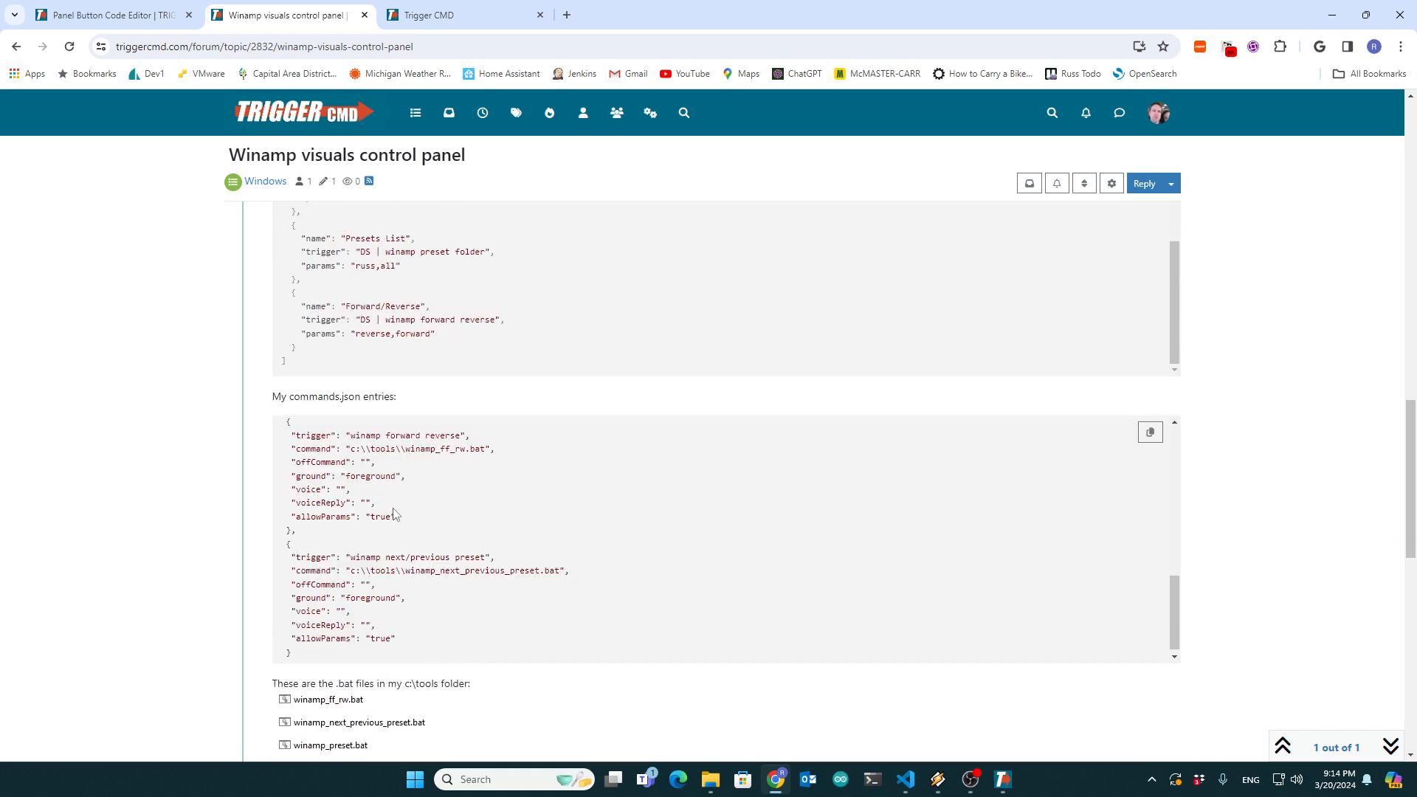
# - Highlight the winamp forward reverse entry in the posted commands.json and the Preset Favorite entry in the posted panel JSON
pyautogui.moveTo(320, 531); pyautogui.dragTo(262, 413)
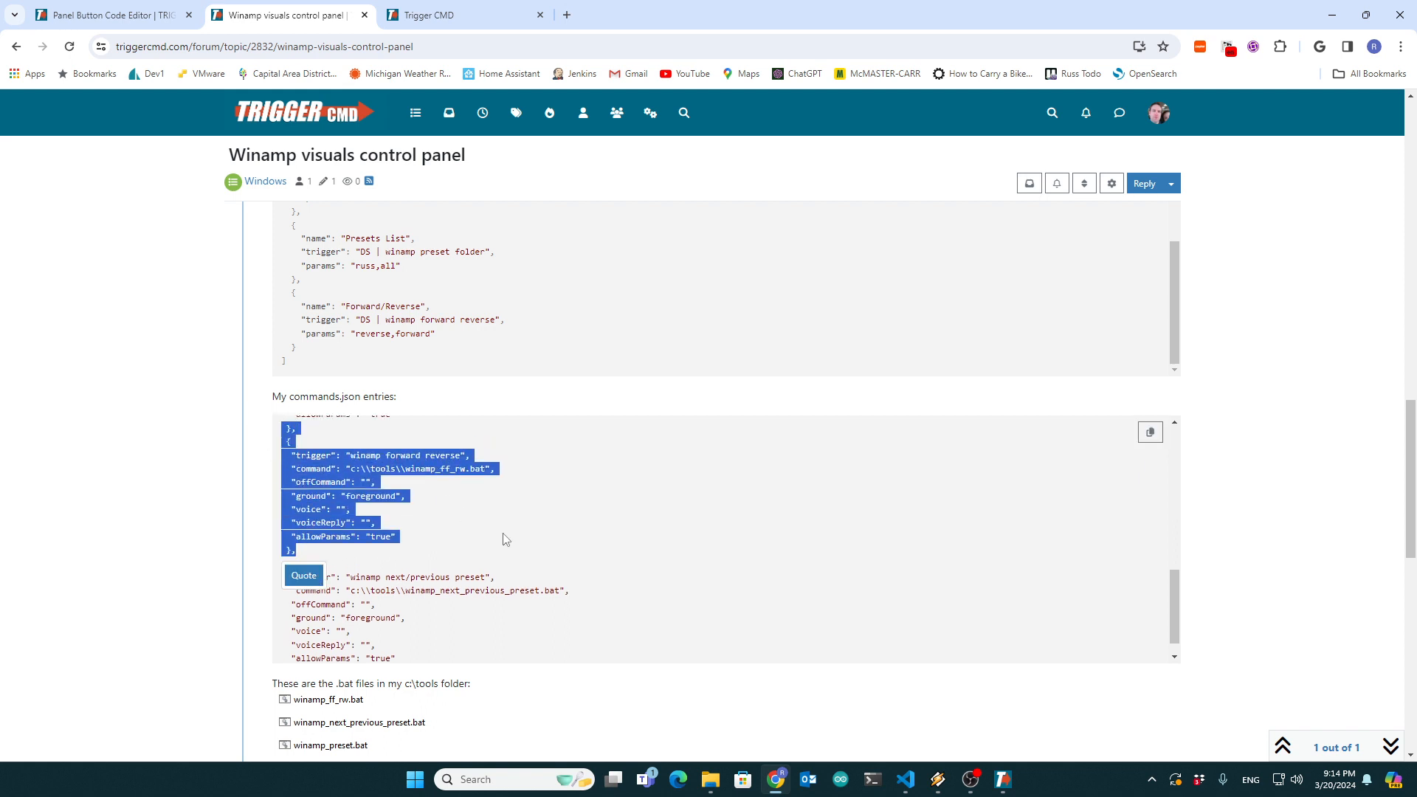
pyautogui.scroll(2, 506, 537)
pyautogui.click(455, 351)
pyautogui.scroll(3, 458, 357)
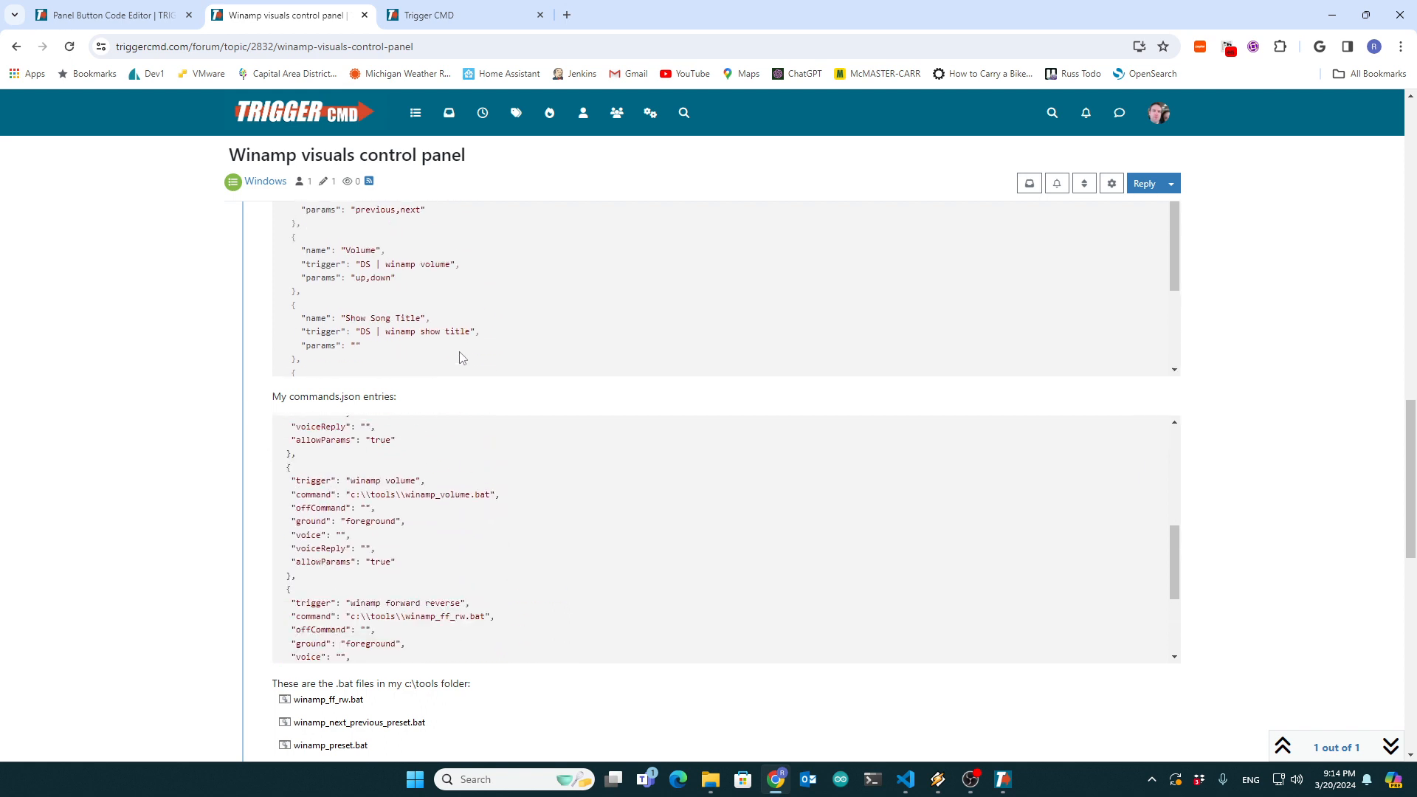
pyautogui.scroll(5, 462, 357)
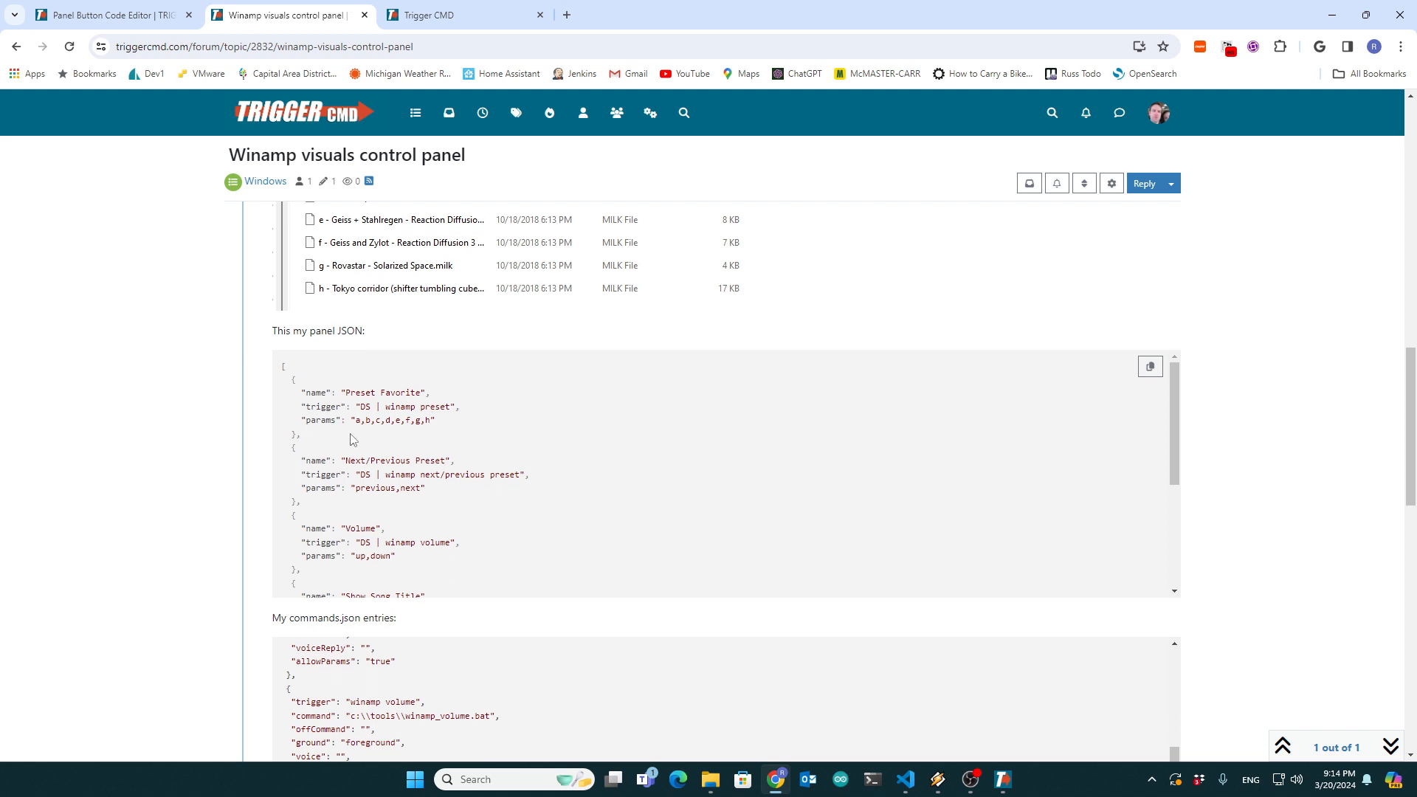
pyautogui.moveTo(351, 440); pyautogui.dragTo(282, 378)
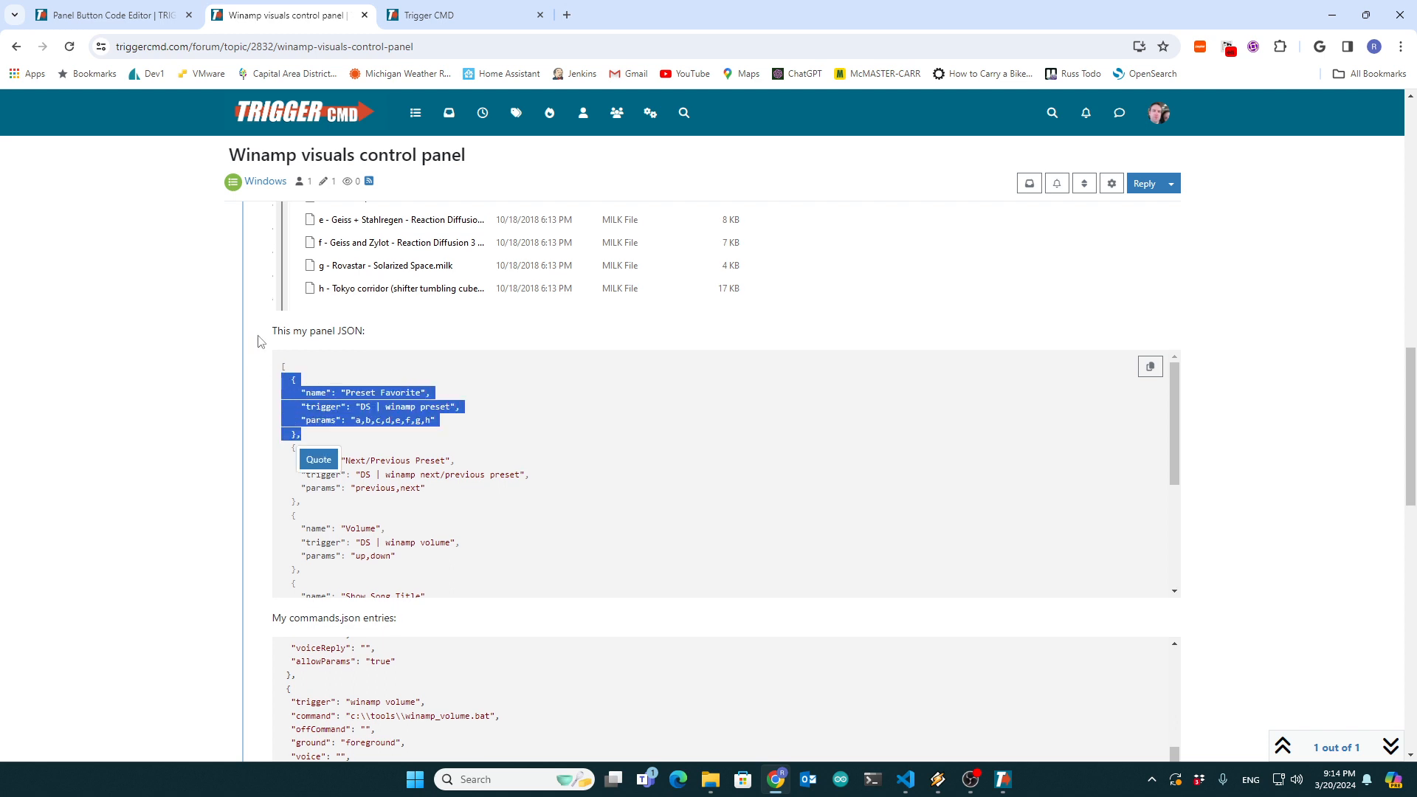
# - Compare the posted JSON with the panel's own JSON array, and review the forum topic's picture of the letter-prefixed preset files
pyautogui.click(126, 12)
pyautogui.click(380, 429)
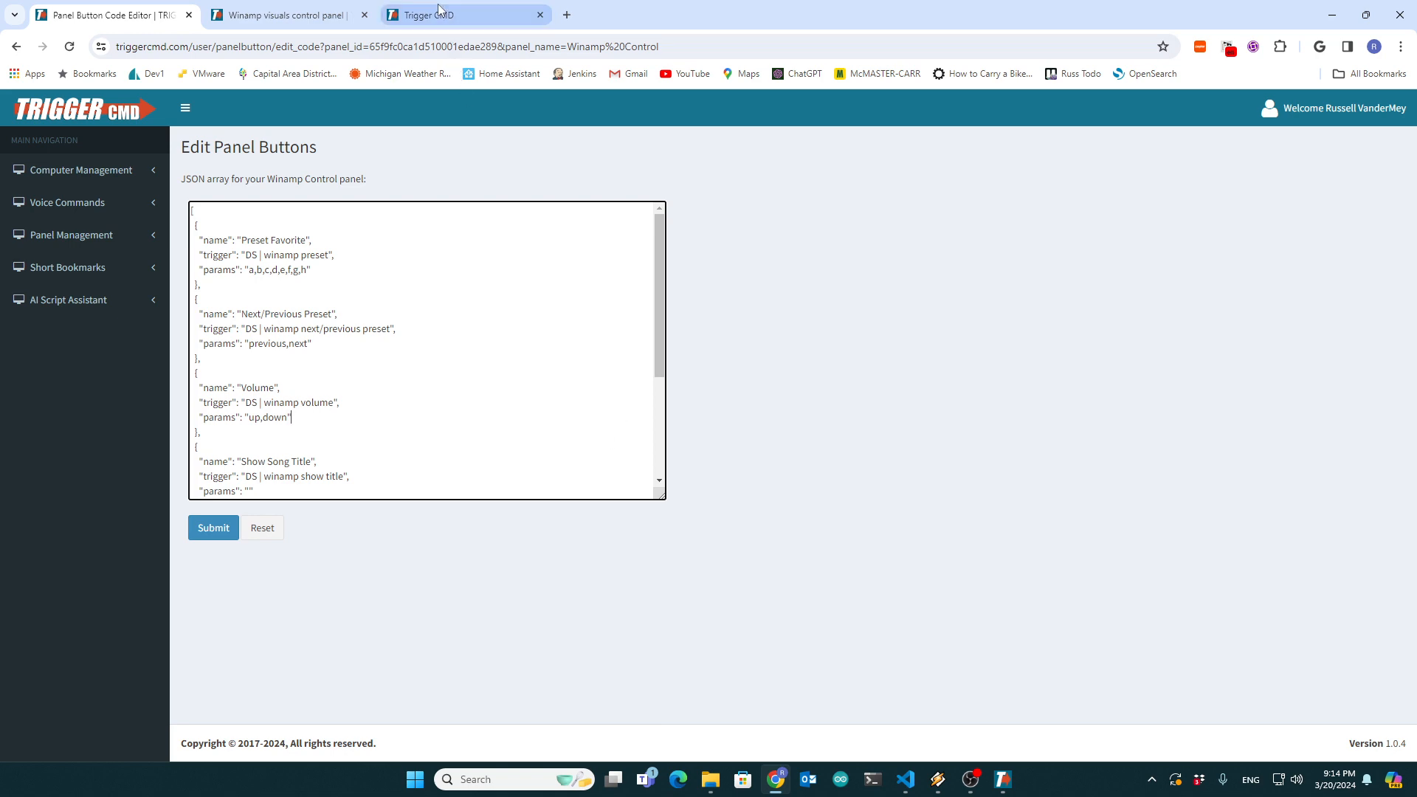
pyautogui.click(270, 15)
pyautogui.scroll(7, 526, 471)
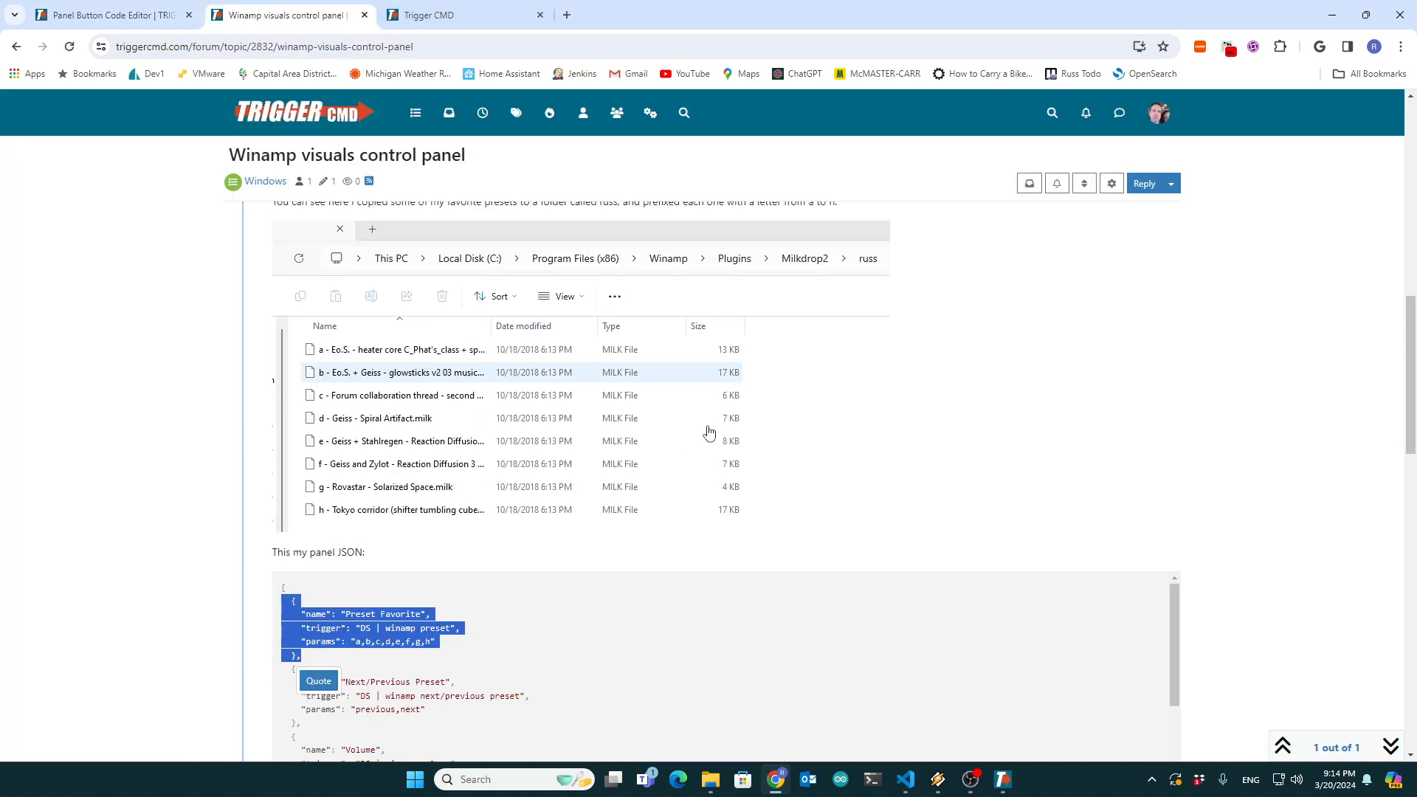
pyautogui.scroll(-2, 923, 391)
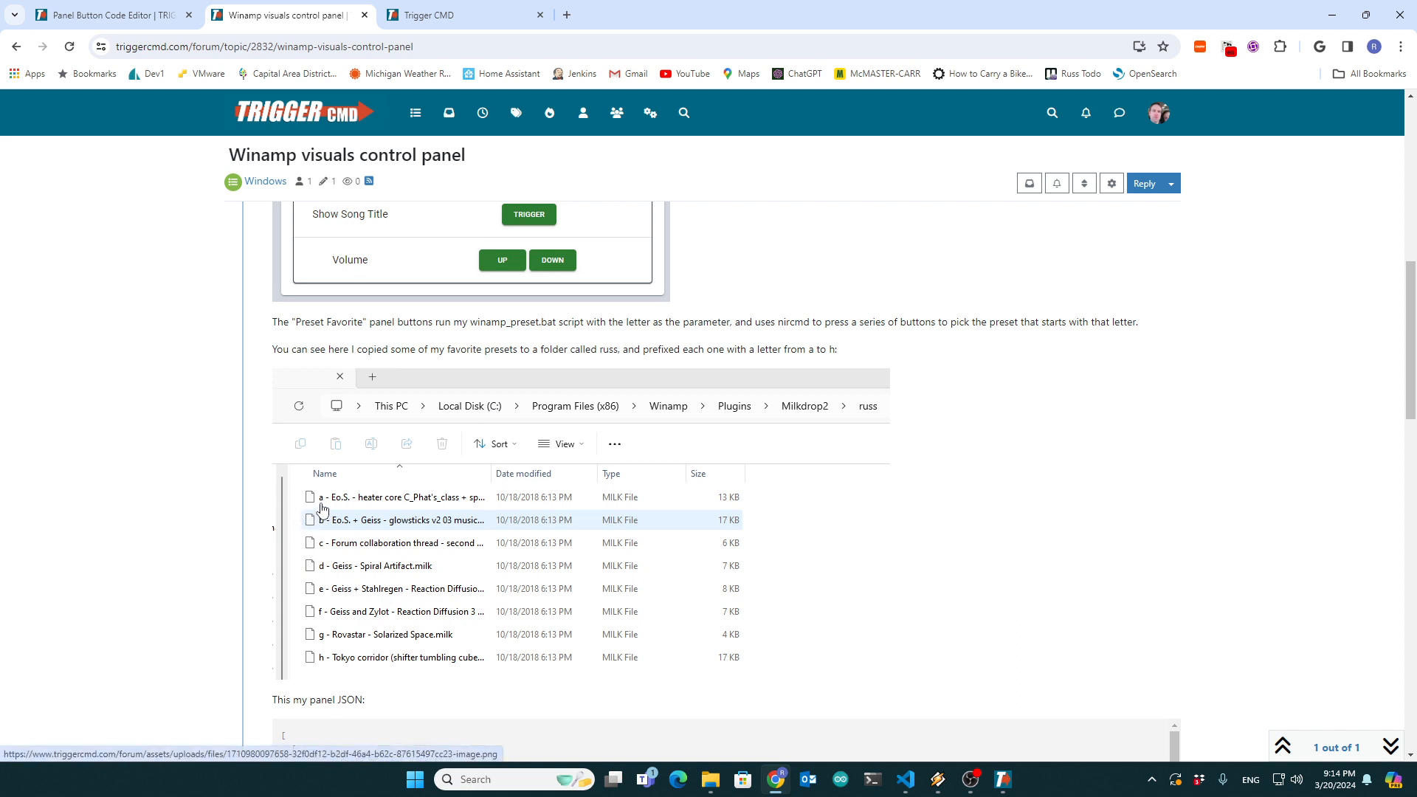
pyautogui.scroll(-1, 323, 508)
# - Switch to Visual Studio Code, view winamp_preset_folder.bat, and examine each keypress line in winamp_preset.bat
pyautogui.click(905, 780)
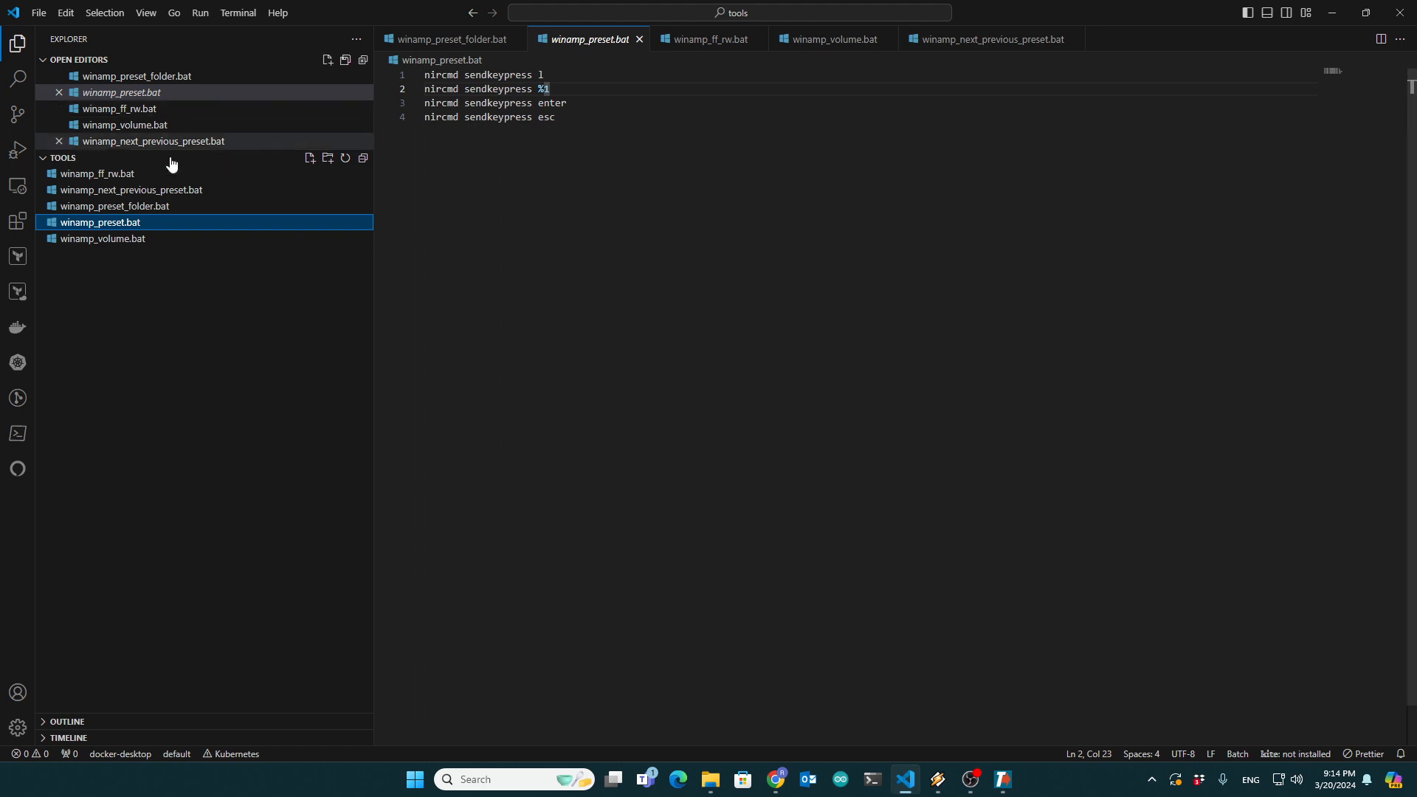
pyautogui.click(79, 208)
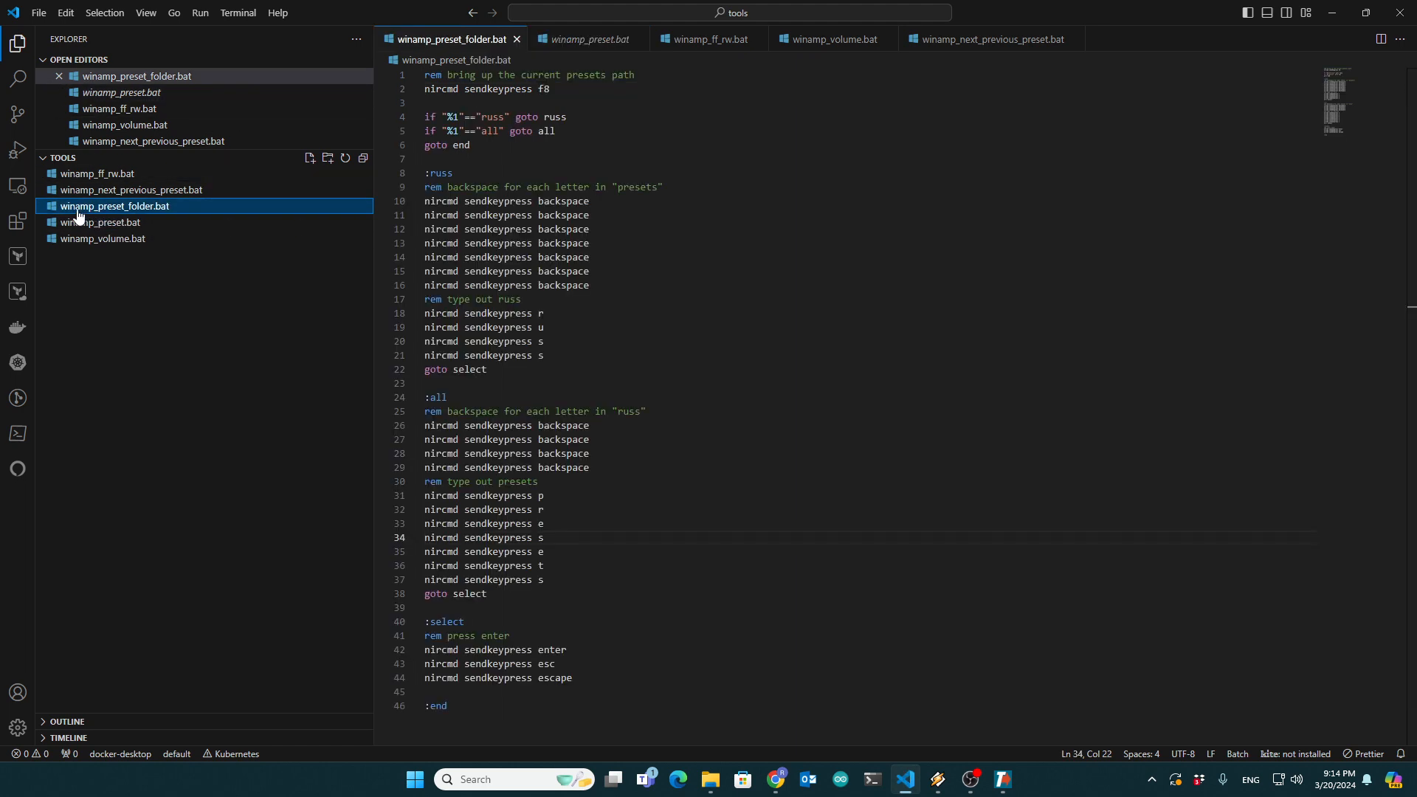
pyautogui.click(85, 222)
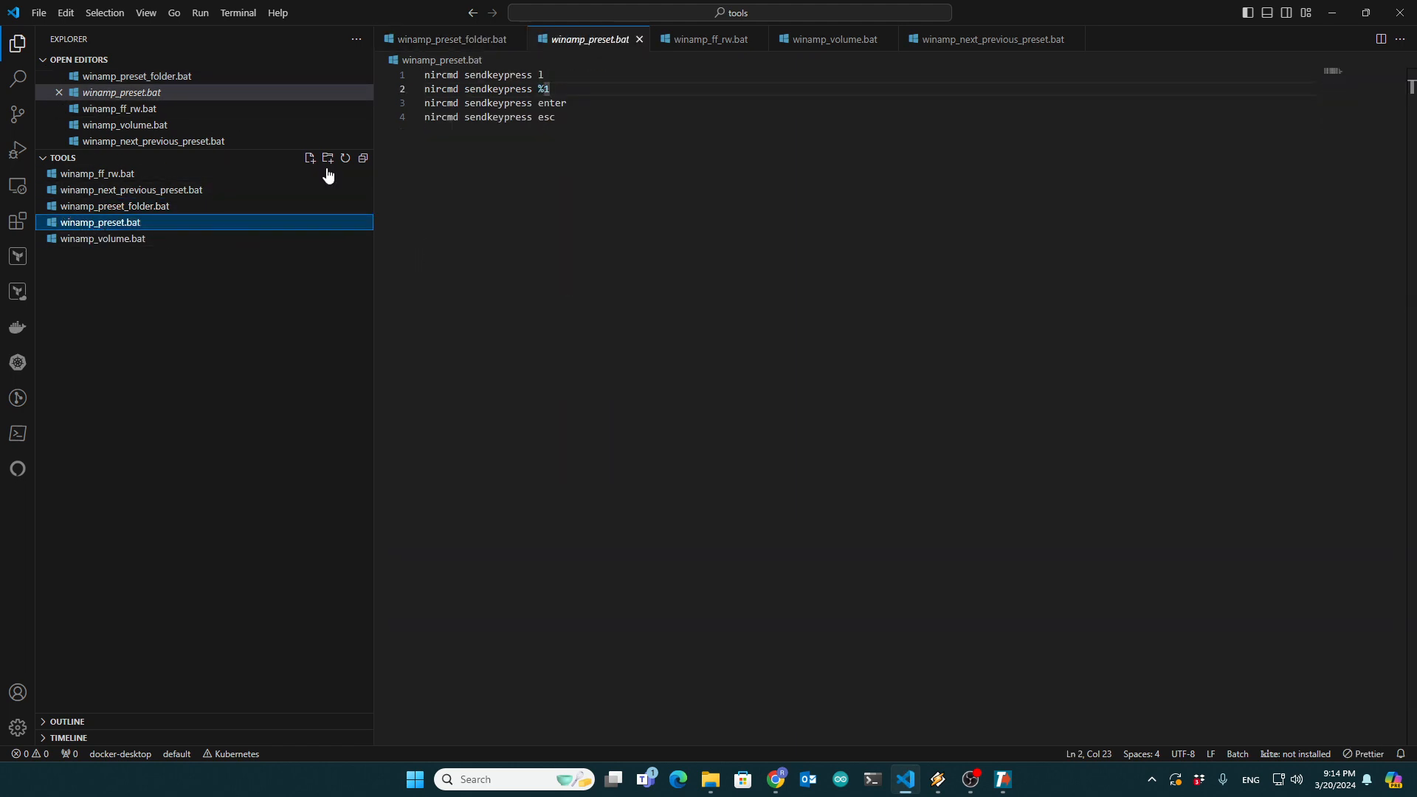
pyautogui.click(547, 75)
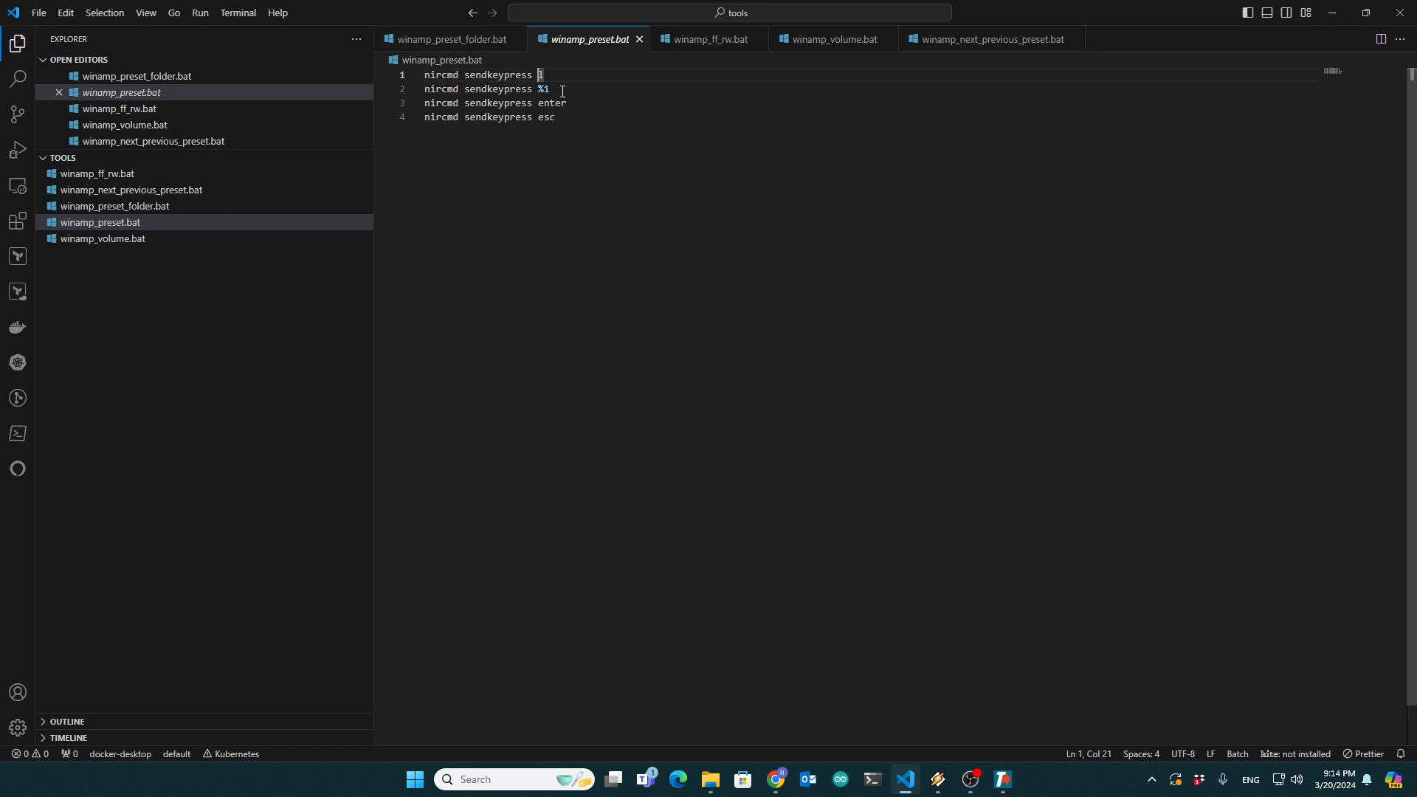
pyautogui.press('Down')
pyautogui.doubleClick(561, 104)
pyautogui.doubleClick(544, 118)
# - Switch back to the forum topic and examine the preset files prefixed a to h alongside the panel JSON
pyautogui.hotkey('alt', 'Tab')
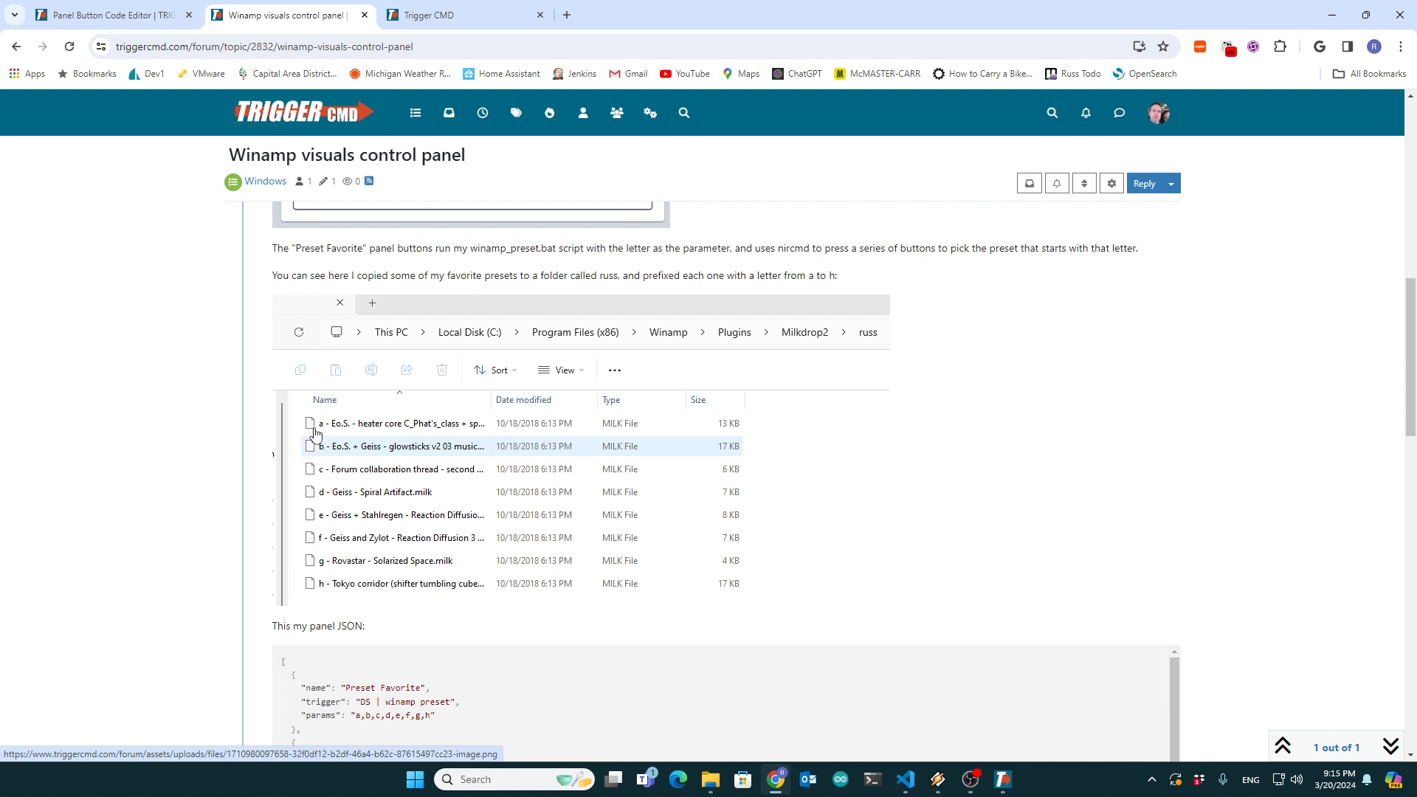
pyautogui.scroll(-1, 504, 527)
pyautogui.scroll(-1, 505, 527)
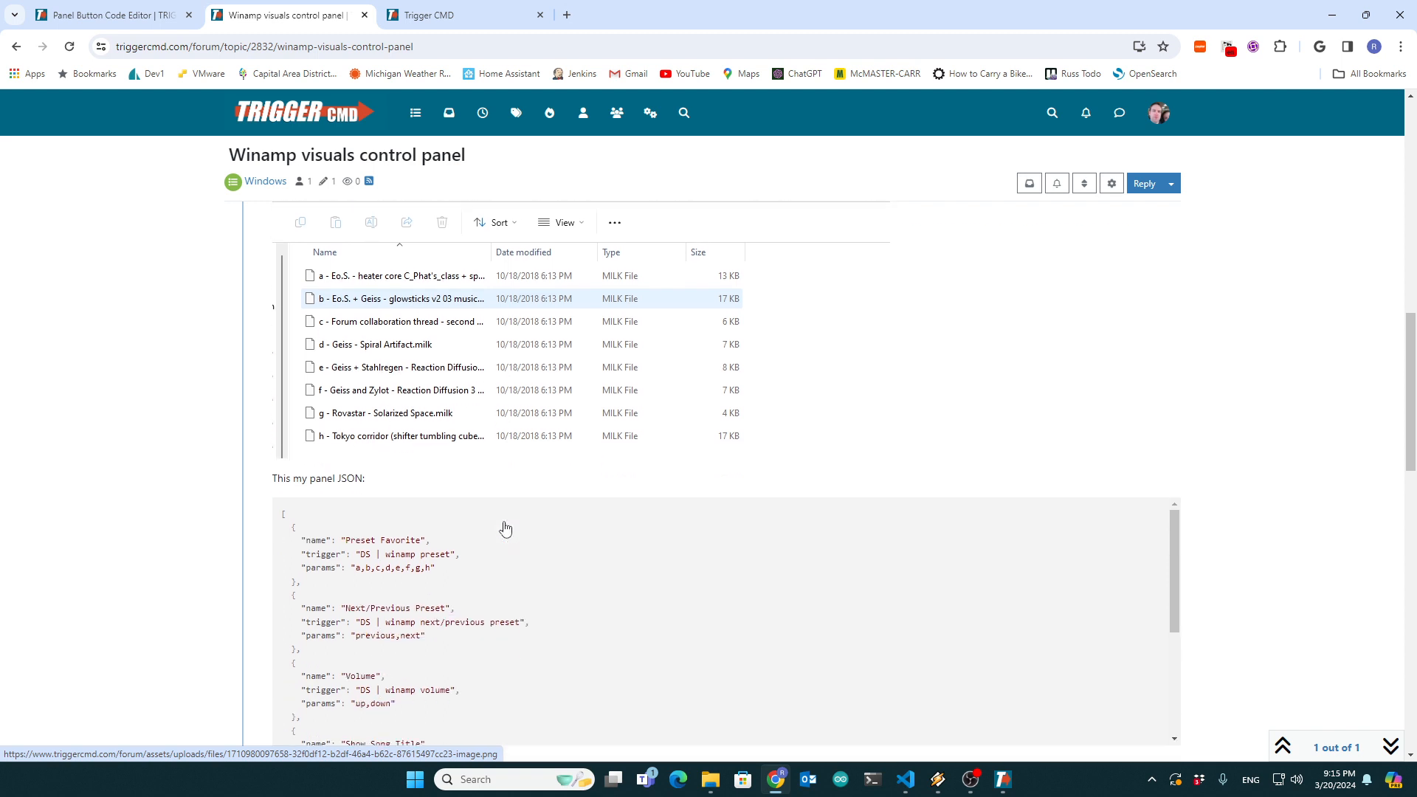
pyautogui.scroll(1, 500, 529)
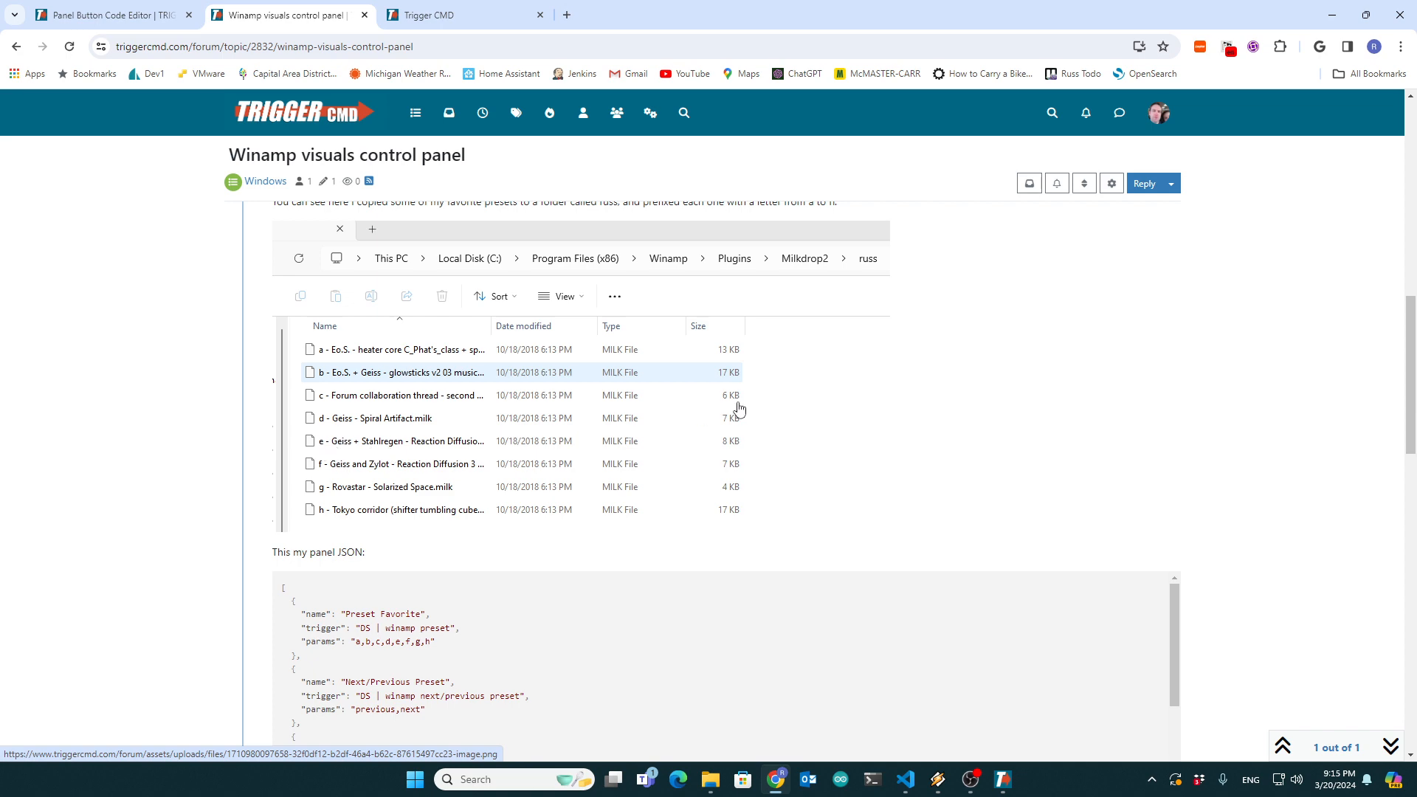
# - Return to winamp_preset.bat in the code editor and highlight the enter and esc keypress lines
pyautogui.hotkey('alt', 'Tab')
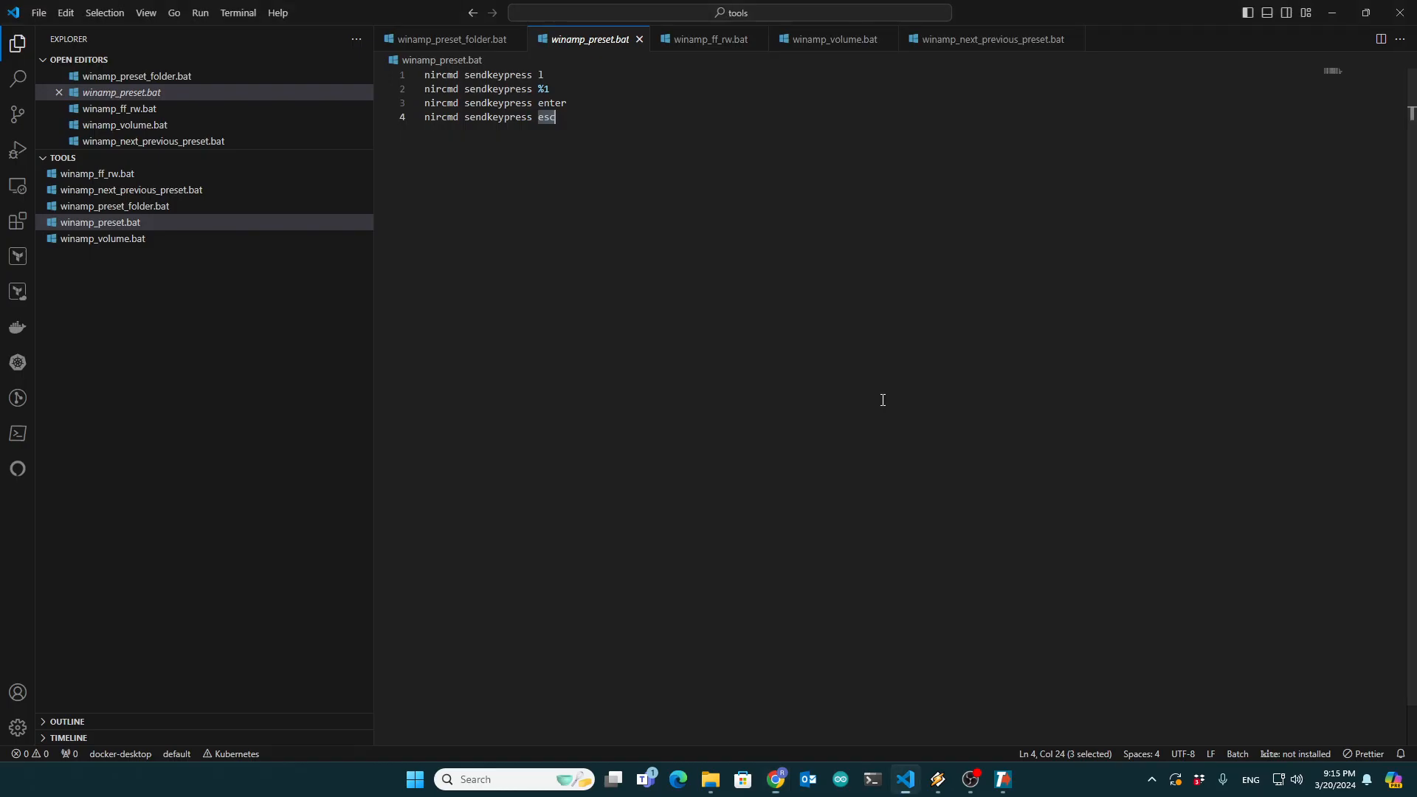
pyautogui.moveTo(509, 104); pyautogui.dragTo(582, 116)
pyautogui.click(651, 188)
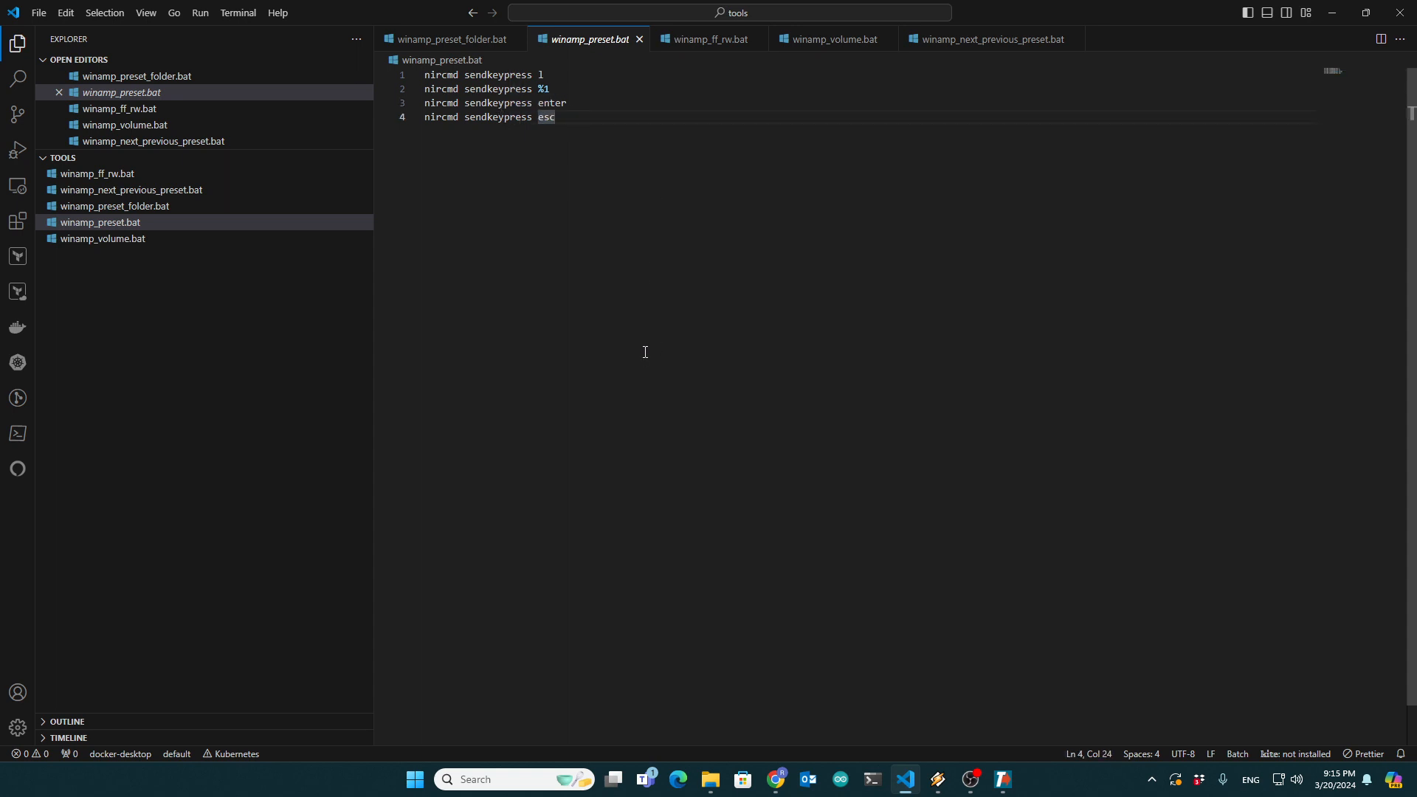
# - Switch back to Chrome and view the beginning of the forum topic with its introduction and panel picture
pyautogui.hotkey('alt', 'Tab')
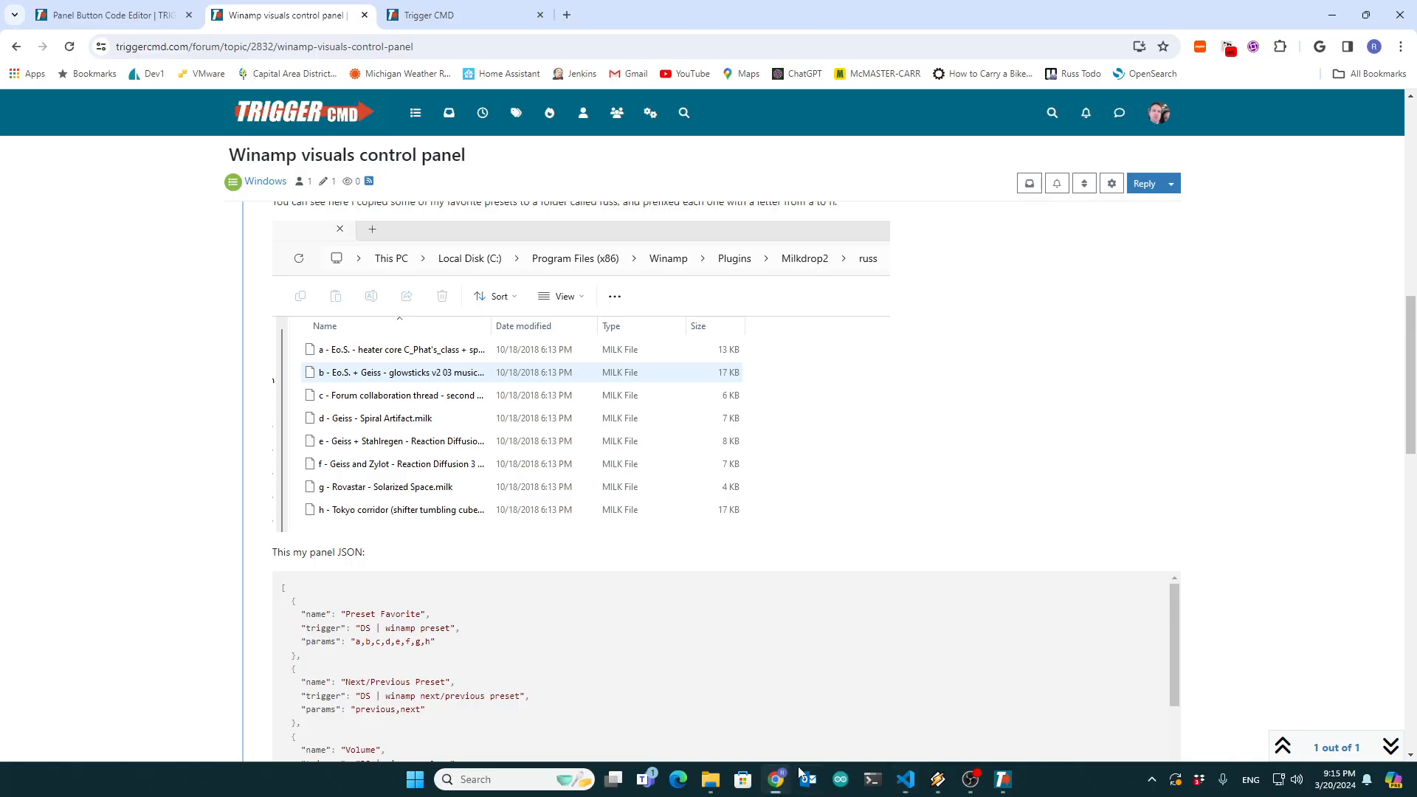
pyautogui.scroll(5, 585, 468)
pyautogui.scroll(6, 586, 468)
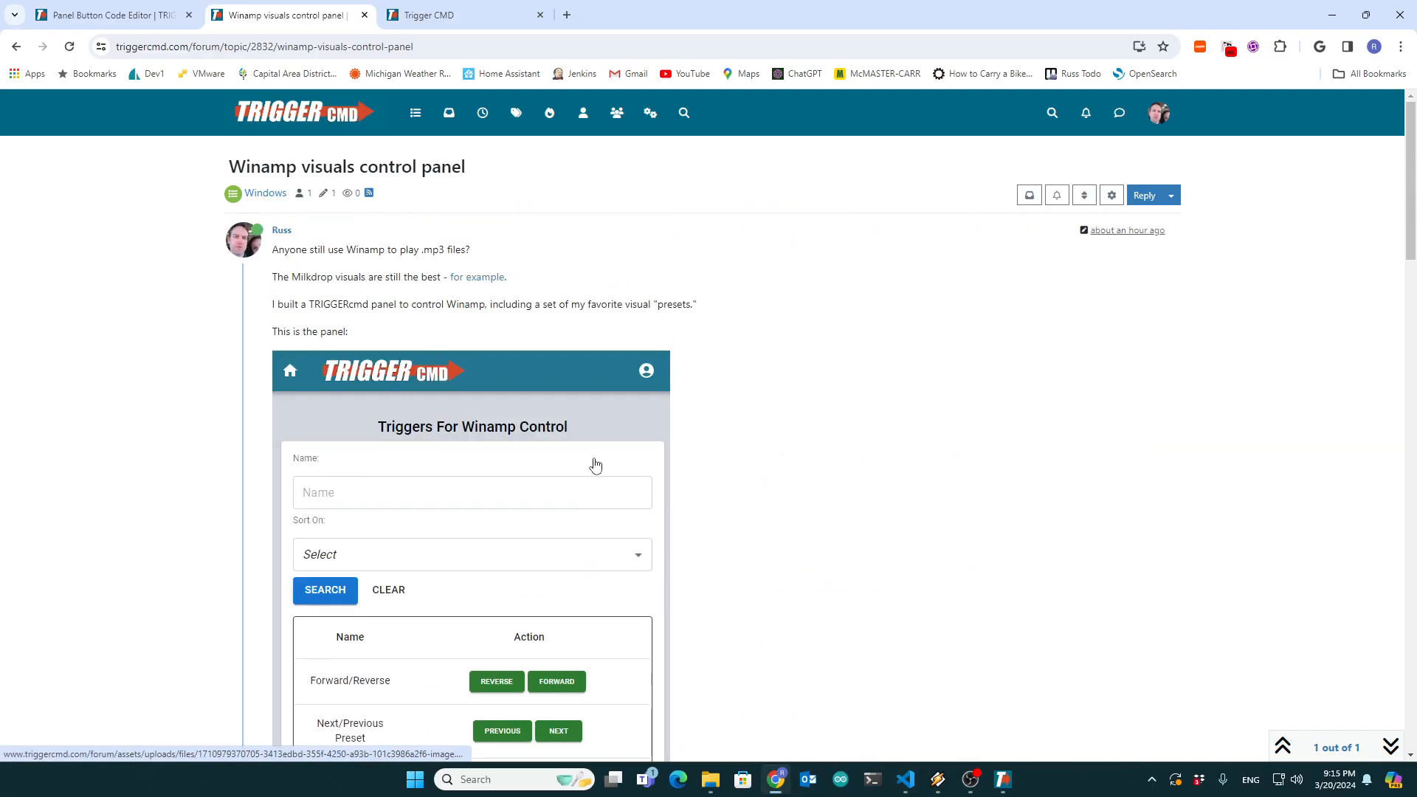